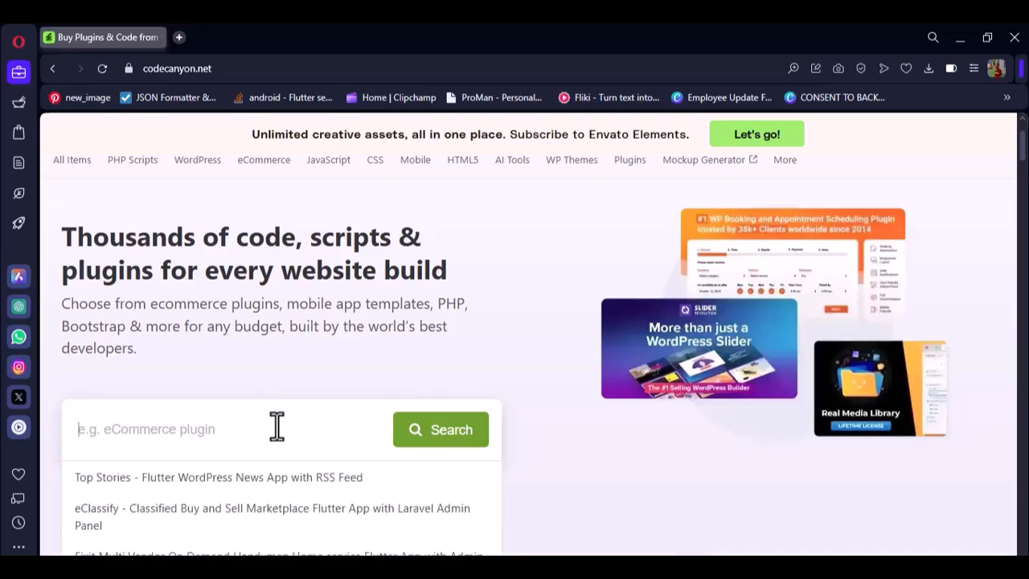
- Search CodeCanyon for the Acnoo Pharmacy SaaS management software with Flutter app and admin panel, and open its item page
key(ctrl+v)
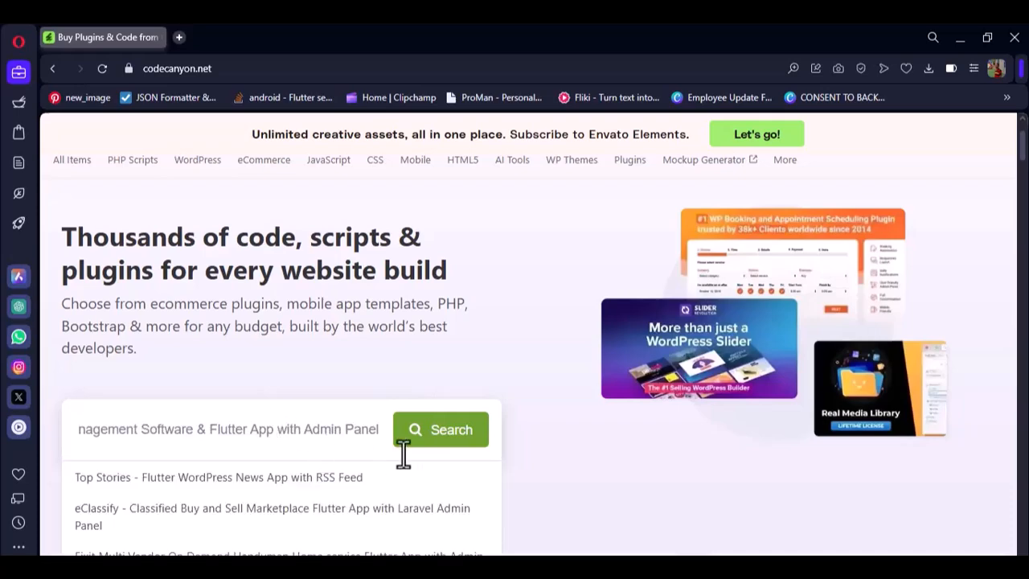
click(442, 439)
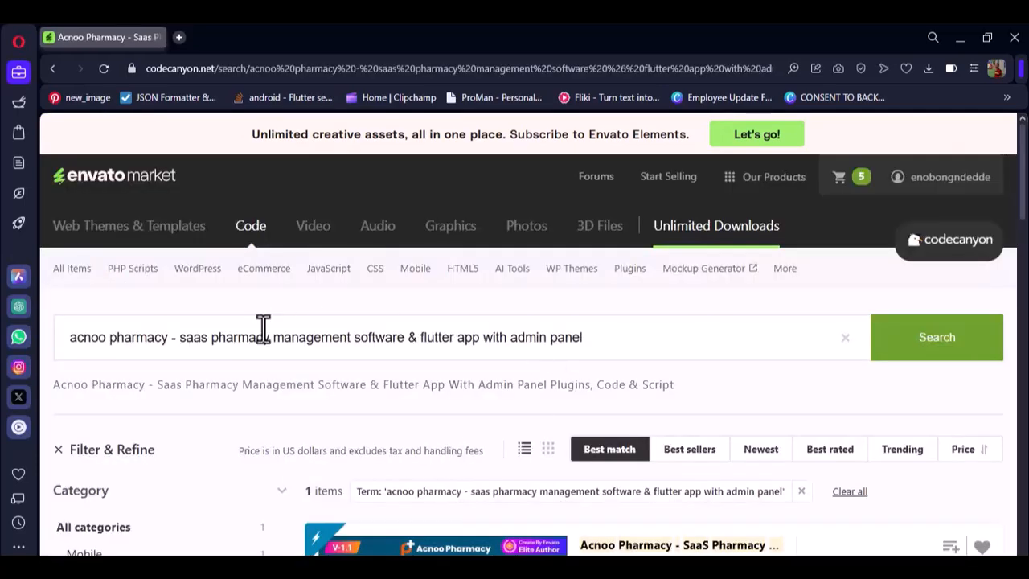
scroll(443, 378, down, 3)
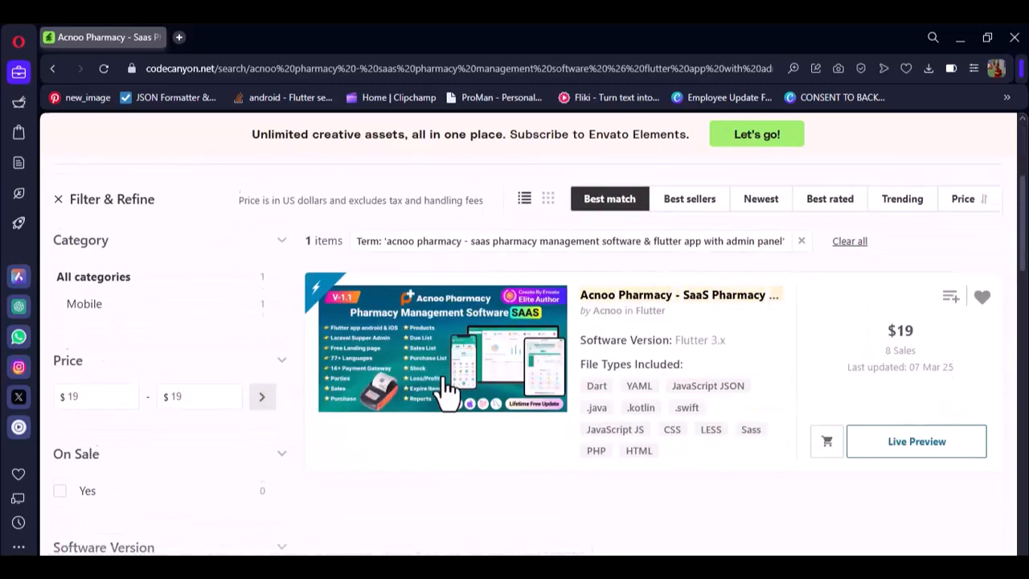
scroll(595, 340, up, 1)
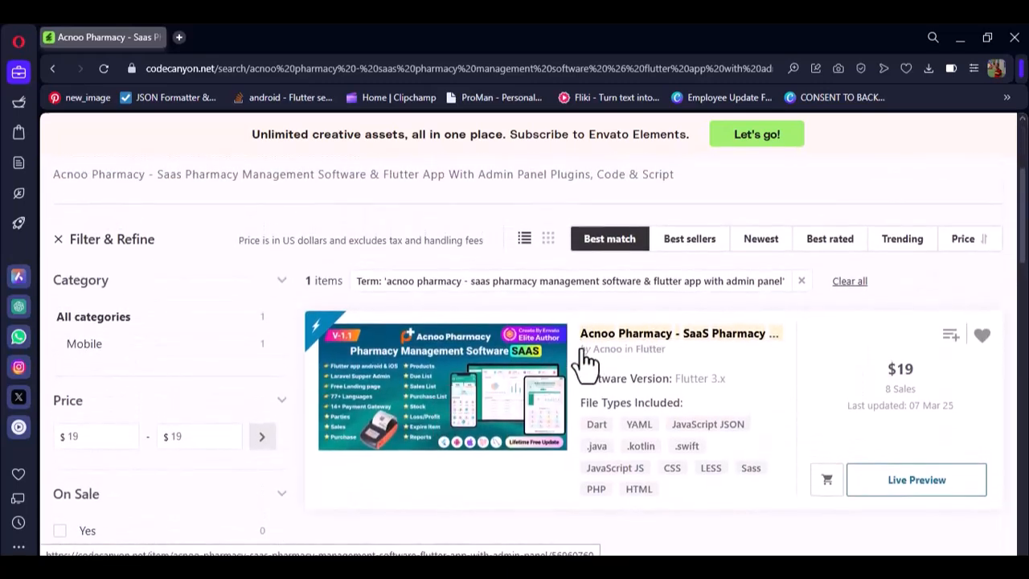
click(434, 398)
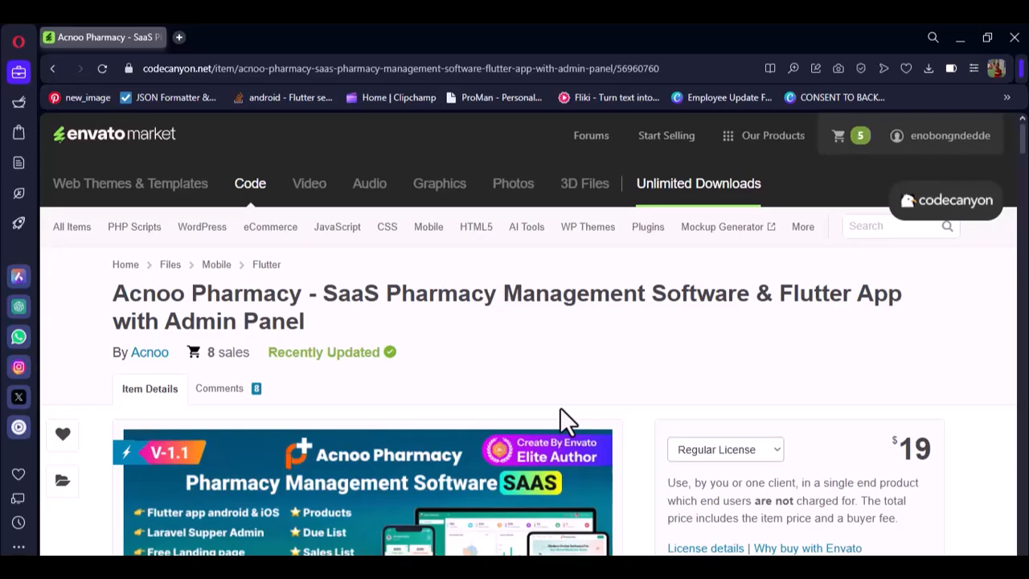
- Review the Acnoo Pharmacy item page, including its feature overview, description, download banners and demo access section
scroll(560, 409, down, 3)
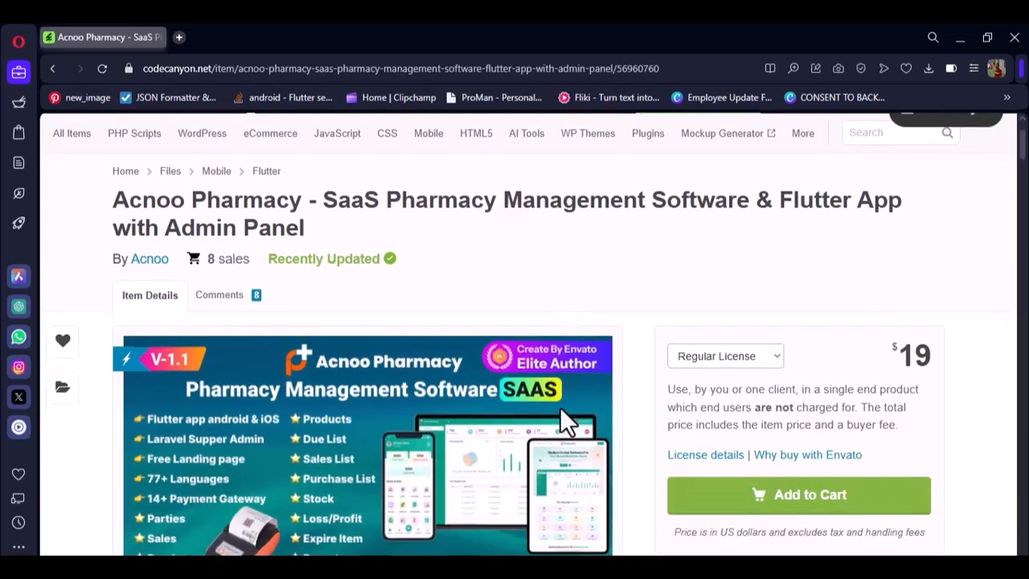
scroll(563, 425, up, 1)
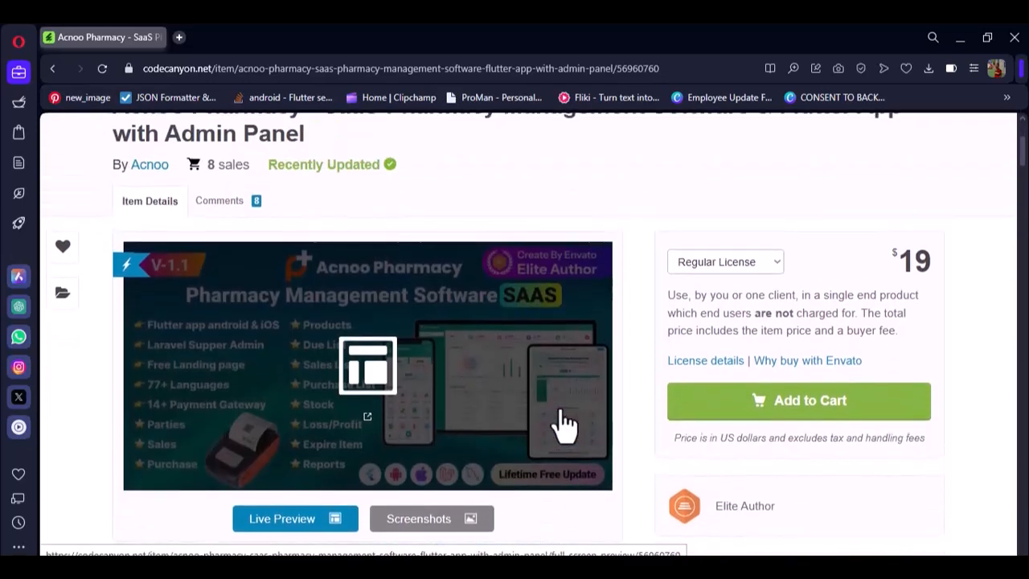
scroll(563, 424, down, 1)
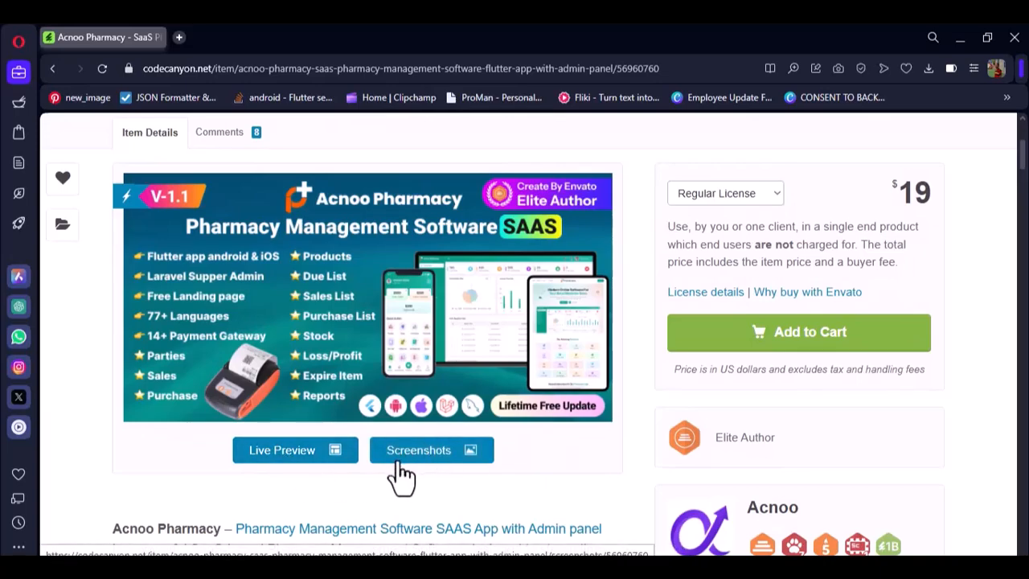
scroll(406, 474, down, 2)
scroll(402, 474, down, 2)
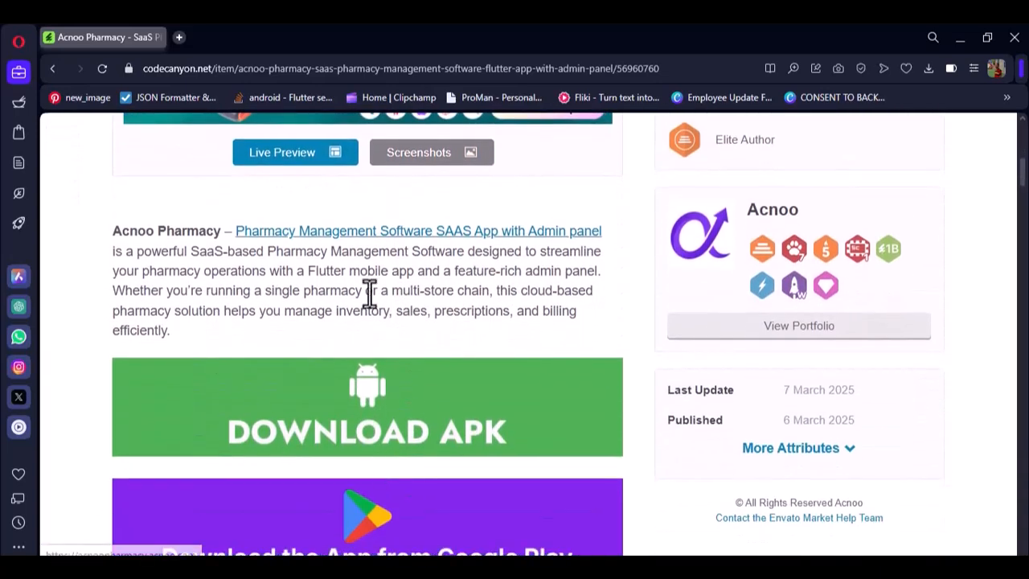
scroll(376, 352, down, 3)
scroll(373, 340, down, 10)
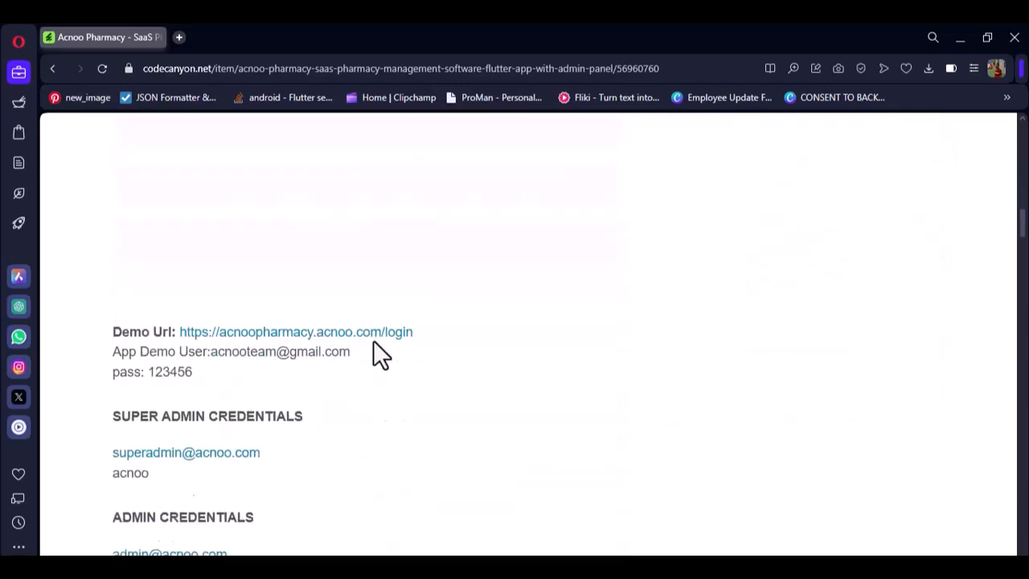
scroll(373, 341, down, 5)
scroll(373, 342, up, 2)
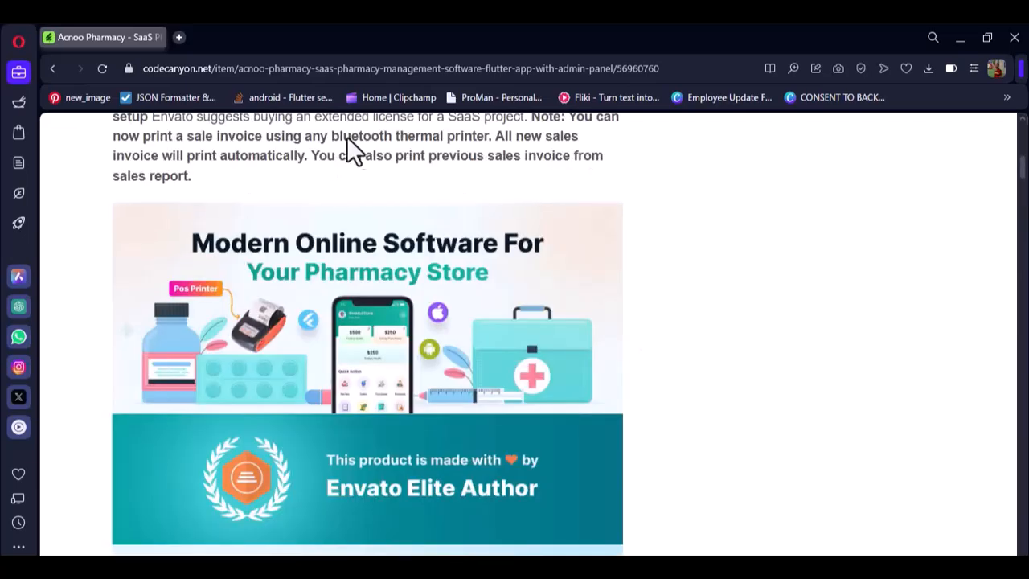
scroll(499, 258, up, 10)
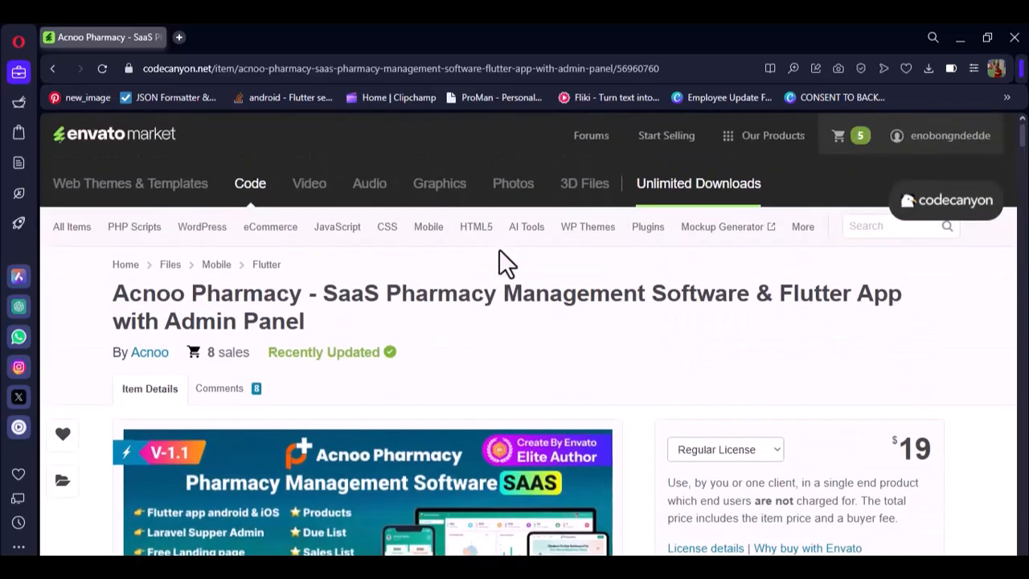
- Add Acnoo Pharmacy to the cart with the Regular License and proceed to checkout
scroll(499, 257, down, 4)
click(815, 315)
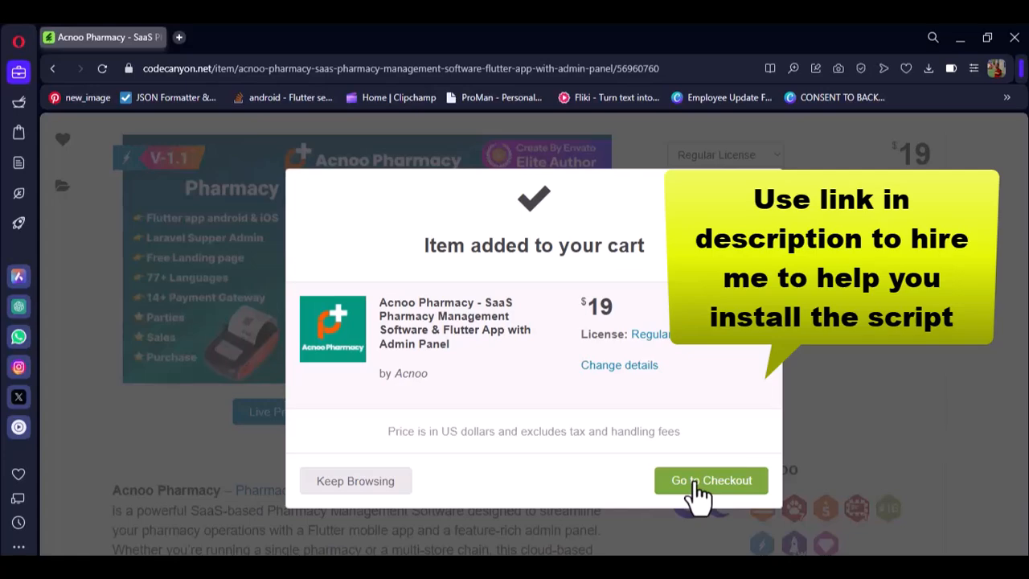
click(698, 487)
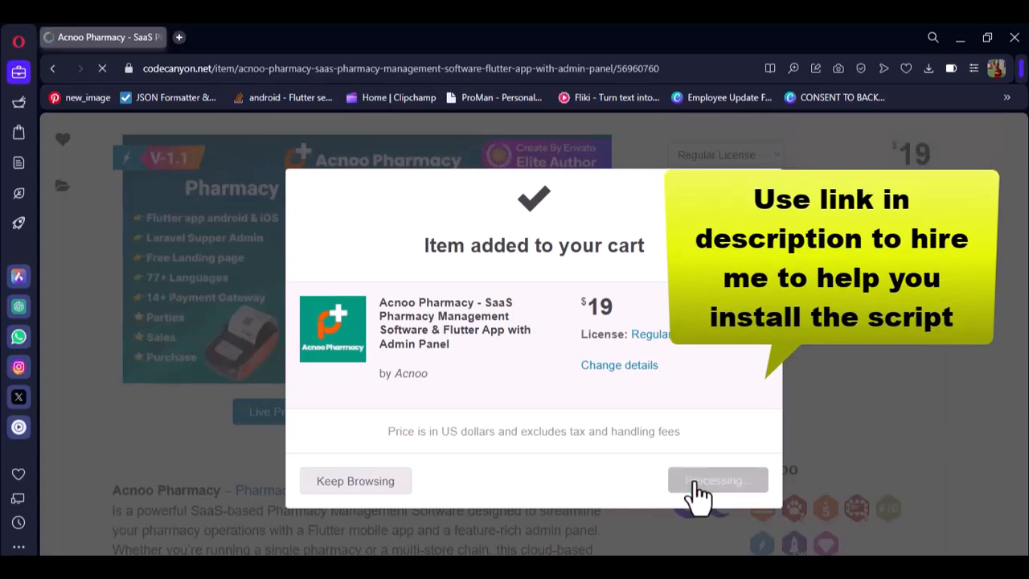
click(354, 125)
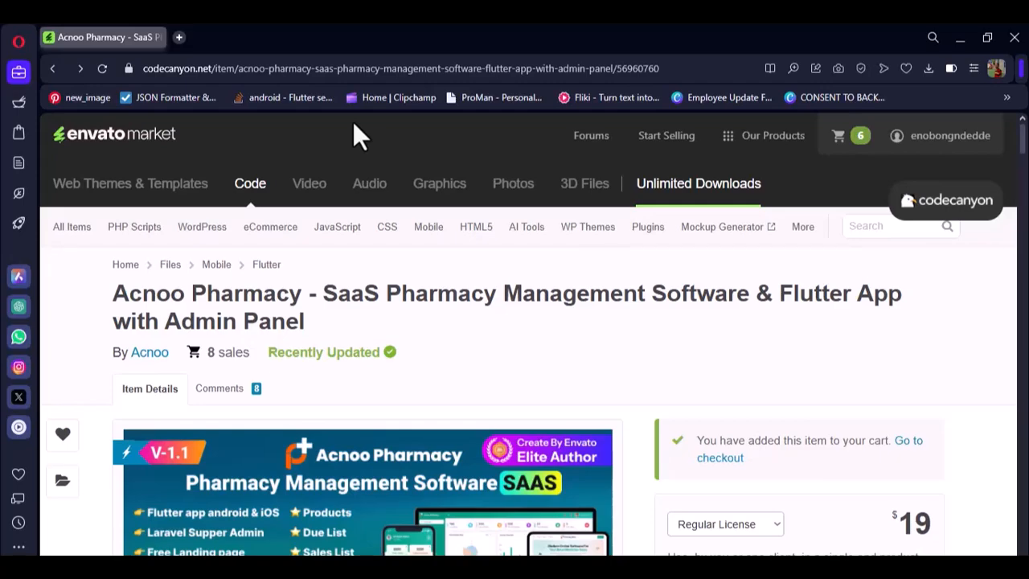
- Open the Flutter installation documentation at docs.flutter.dev/get-started/install in a new browser tab
click(178, 39)
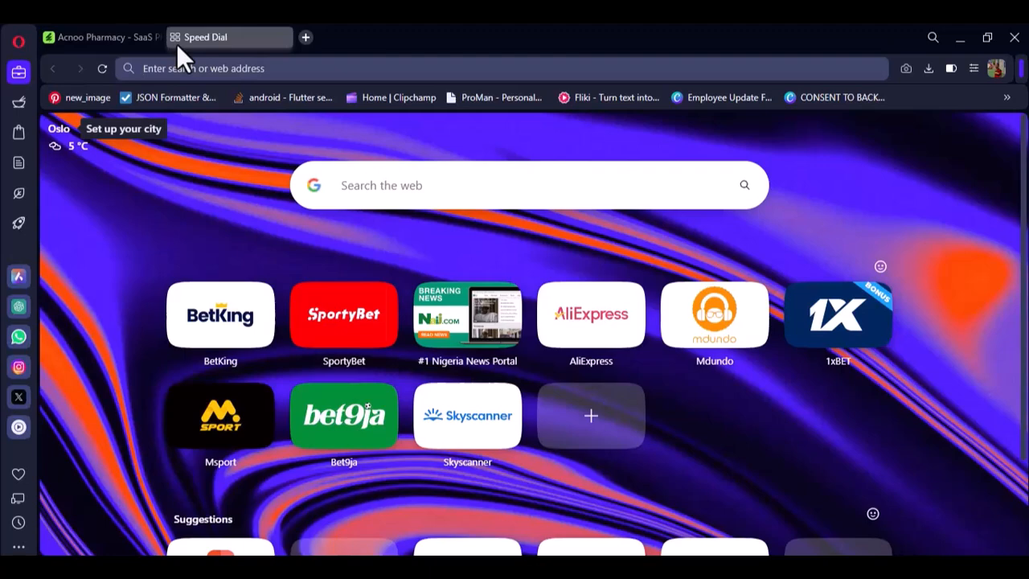
text(flutter)
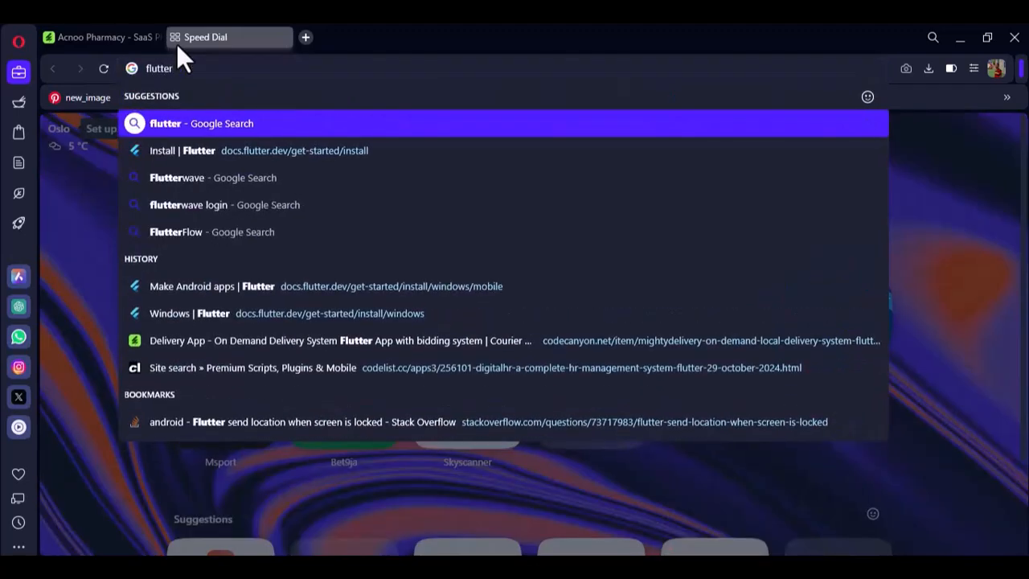
click(267, 152)
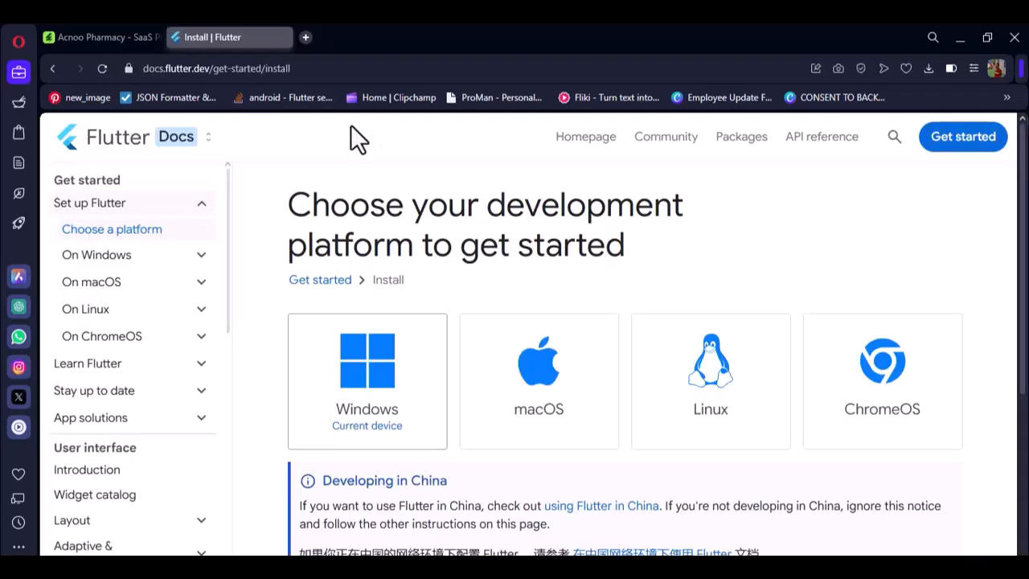
- Choose Windows as the development platform and Android as the first type of app in the Flutter setup guide
click(319, 68)
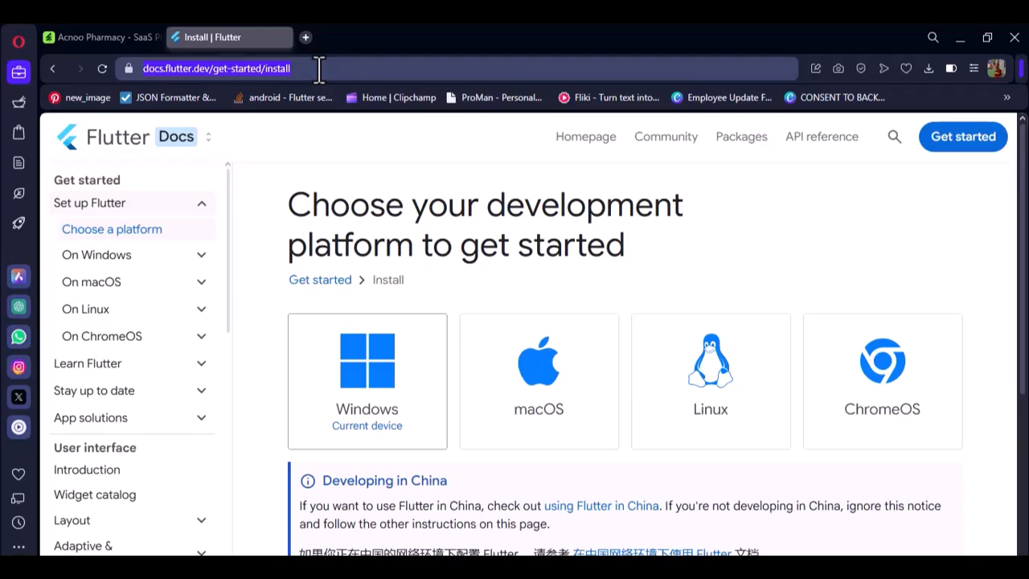
scroll(438, 246, down, 3)
scroll(440, 243, up, 3)
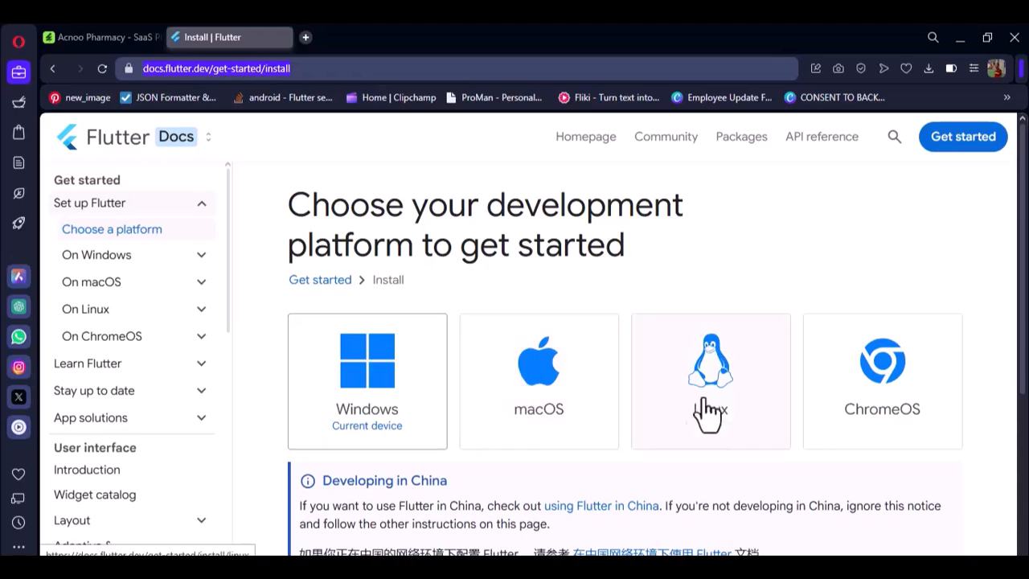
click(370, 371)
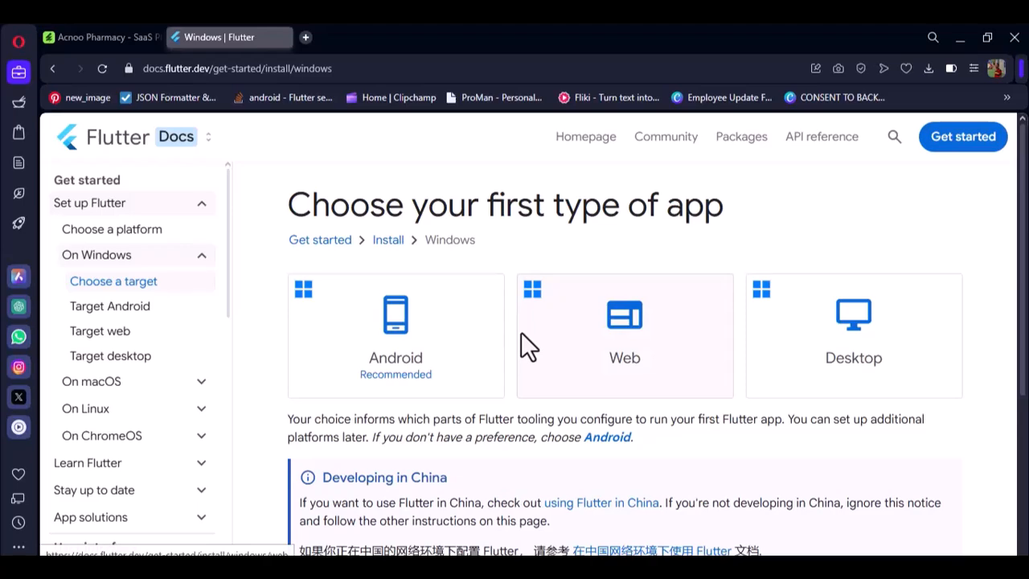
click(381, 336)
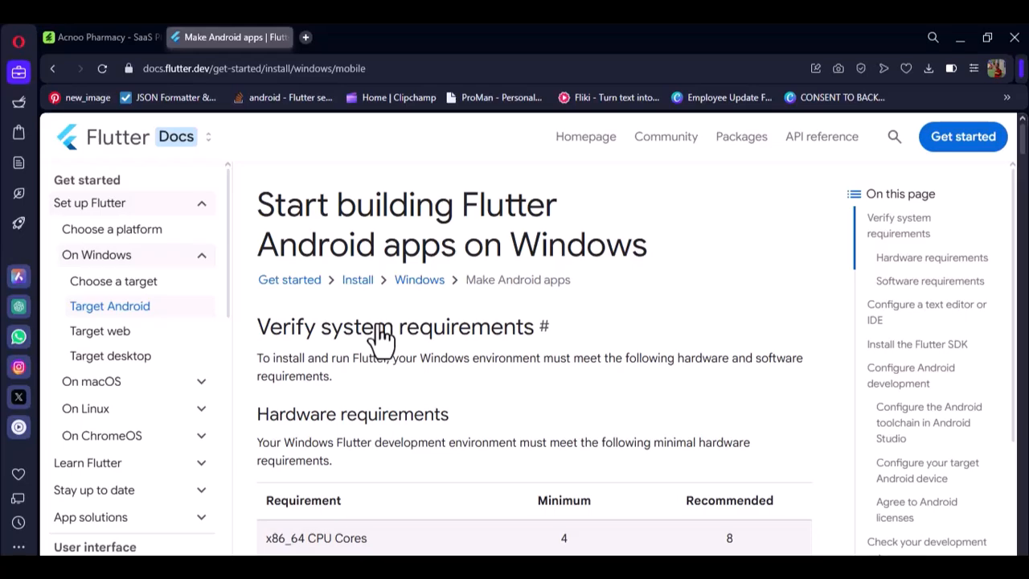
- Review the hardware and software requirements and the recommended editors for building Flutter Android apps on Windows
scroll(377, 326, down, 2)
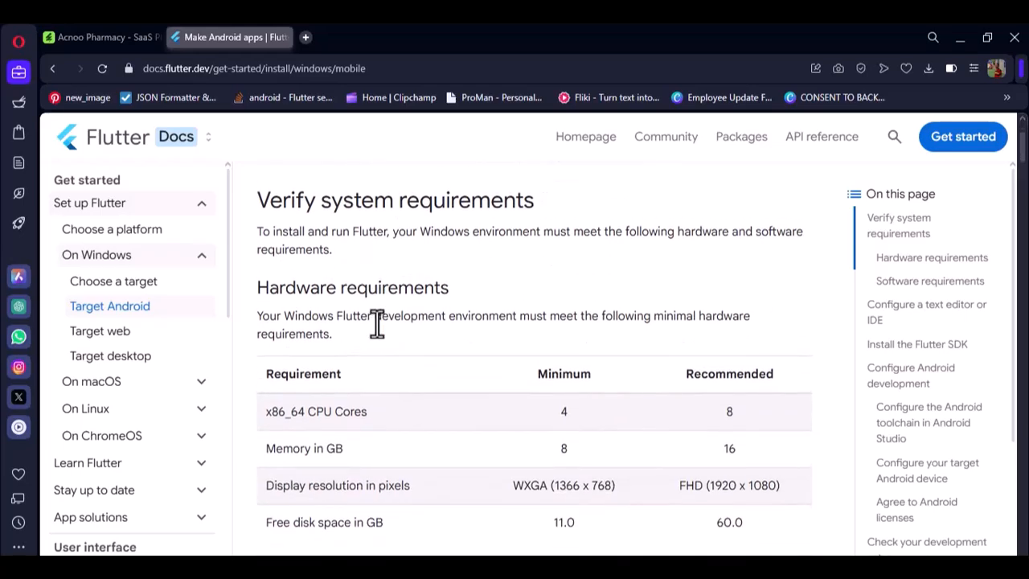
scroll(377, 324, down, 3)
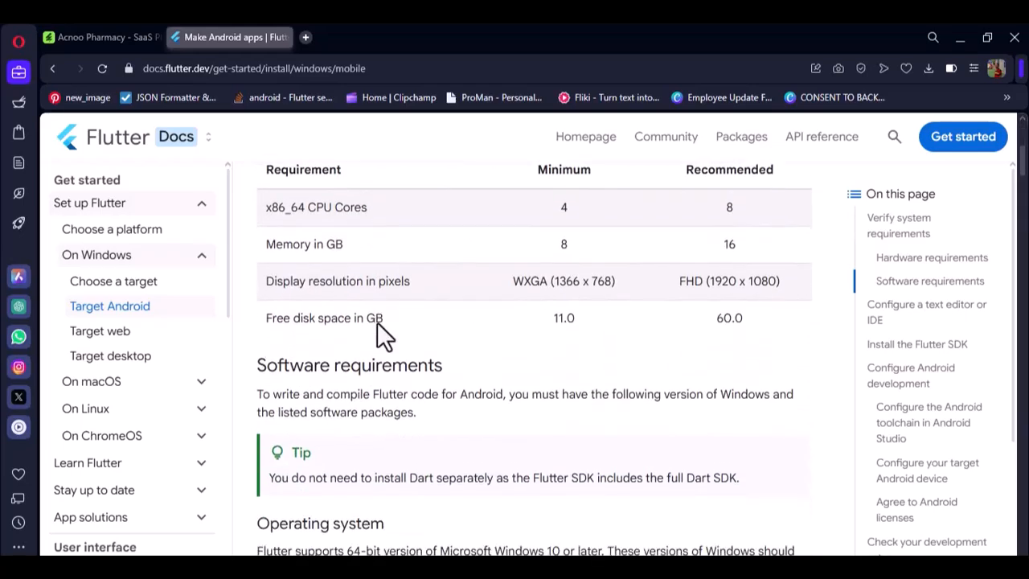
scroll(377, 321, up, 2)
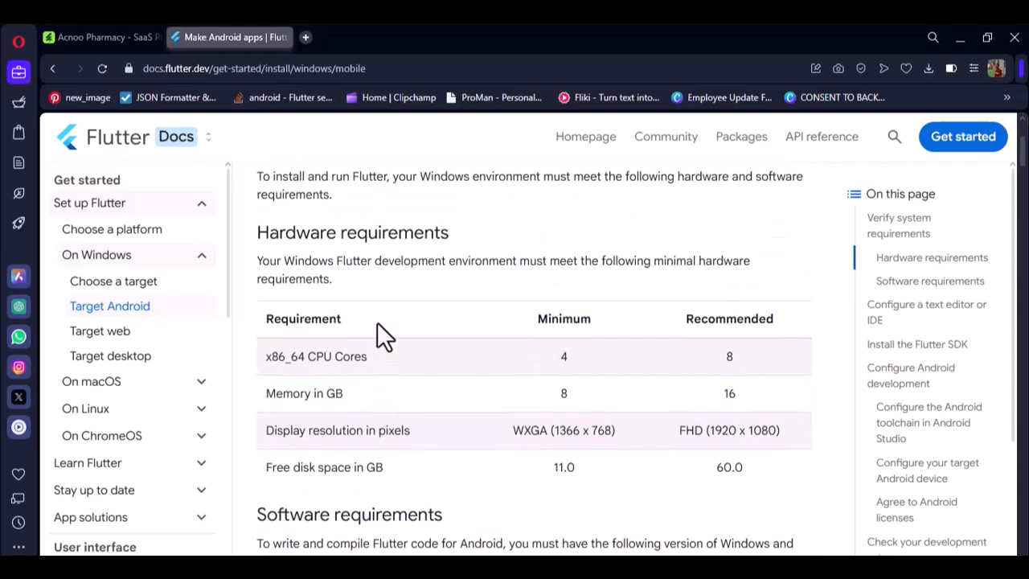
scroll(377, 324, up, 2)
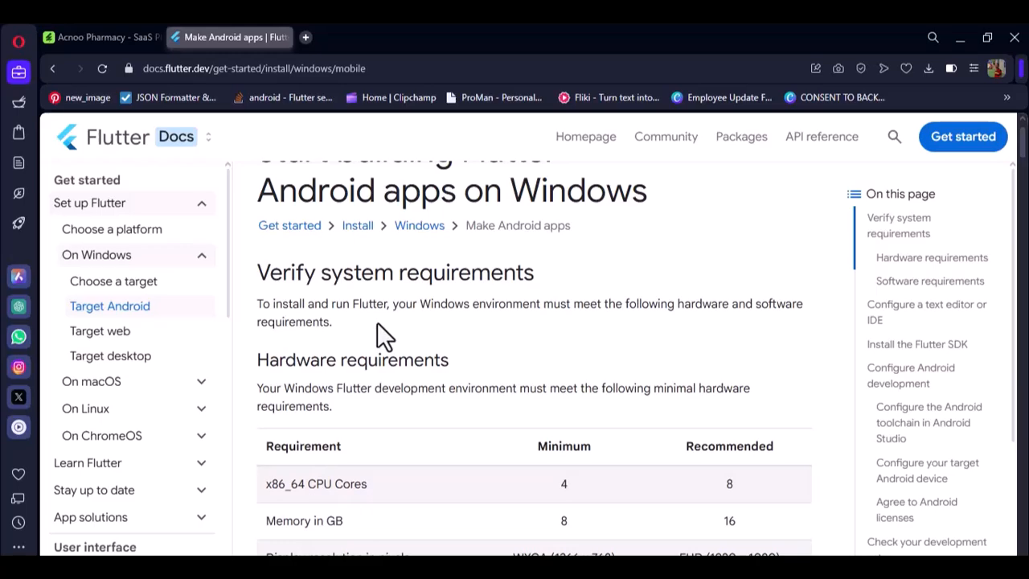
scroll(377, 325, down, 3)
scroll(377, 325, down, 4)
scroll(377, 331, down, 2)
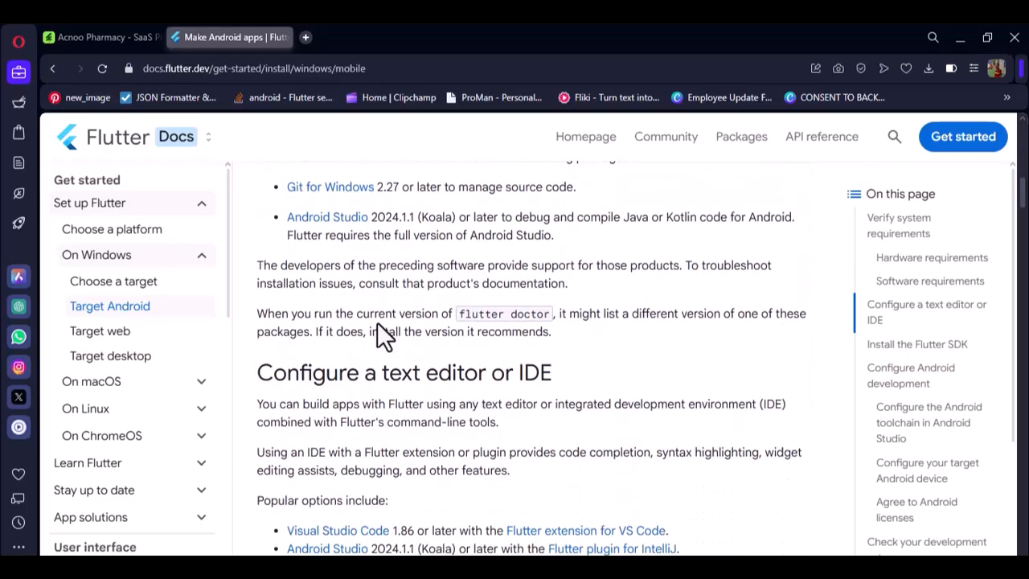
scroll(377, 325, down, 4)
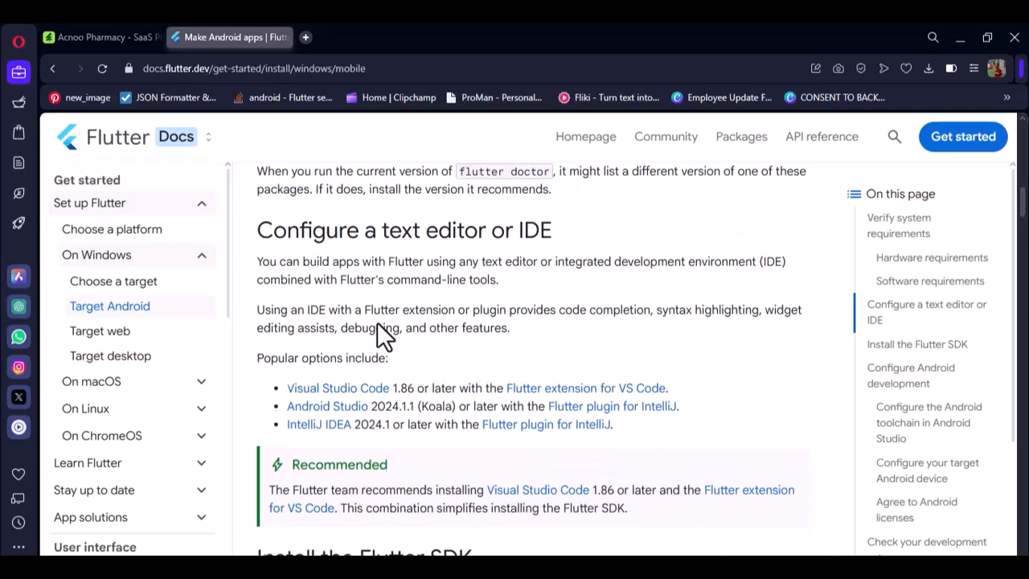
scroll(377, 322, down, 1)
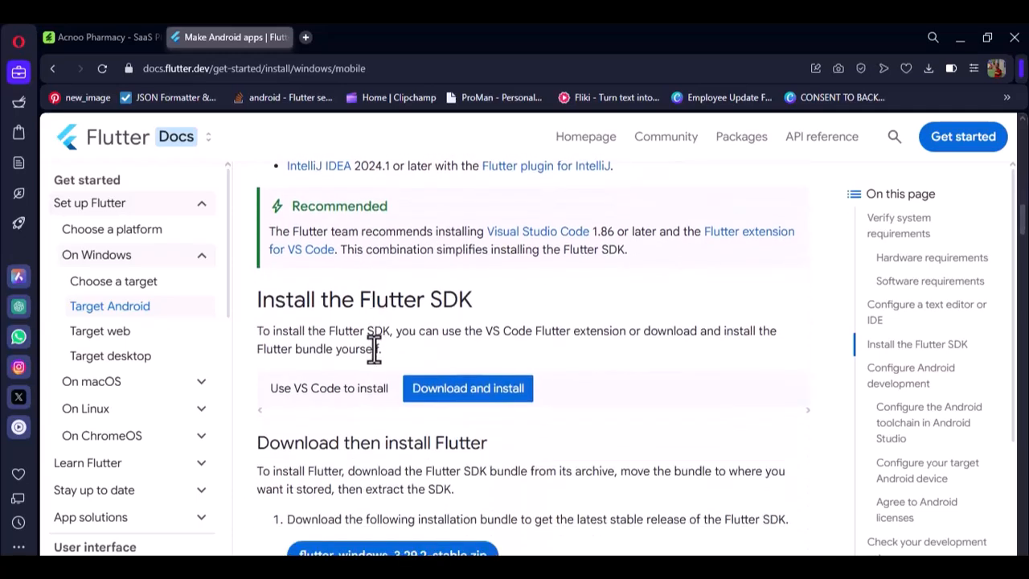
- Show the VS Code installation method for the Flutter SDK and read through its instructions
click(357, 402)
scroll(357, 402, down, 1)
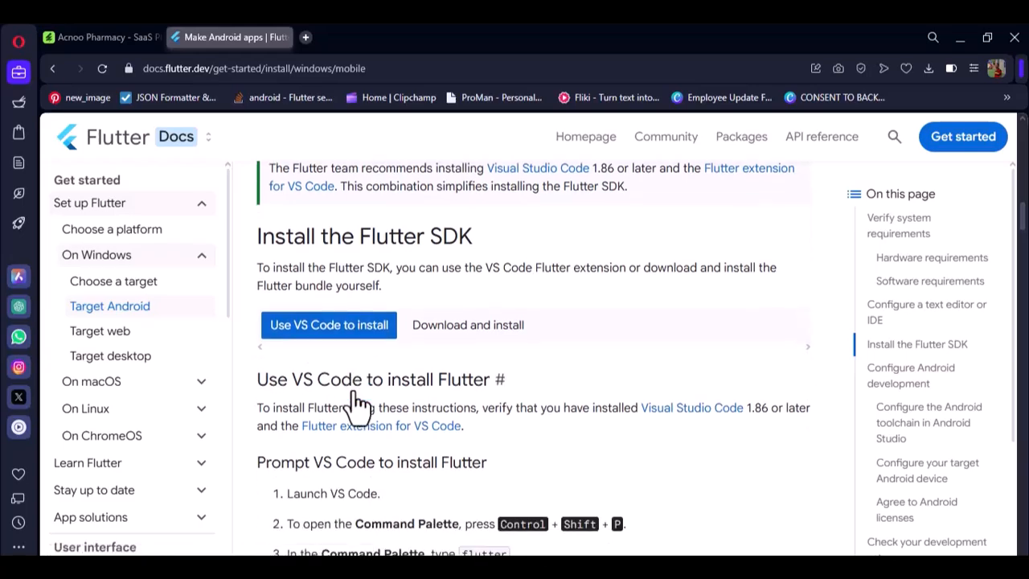
scroll(359, 406, down, 2)
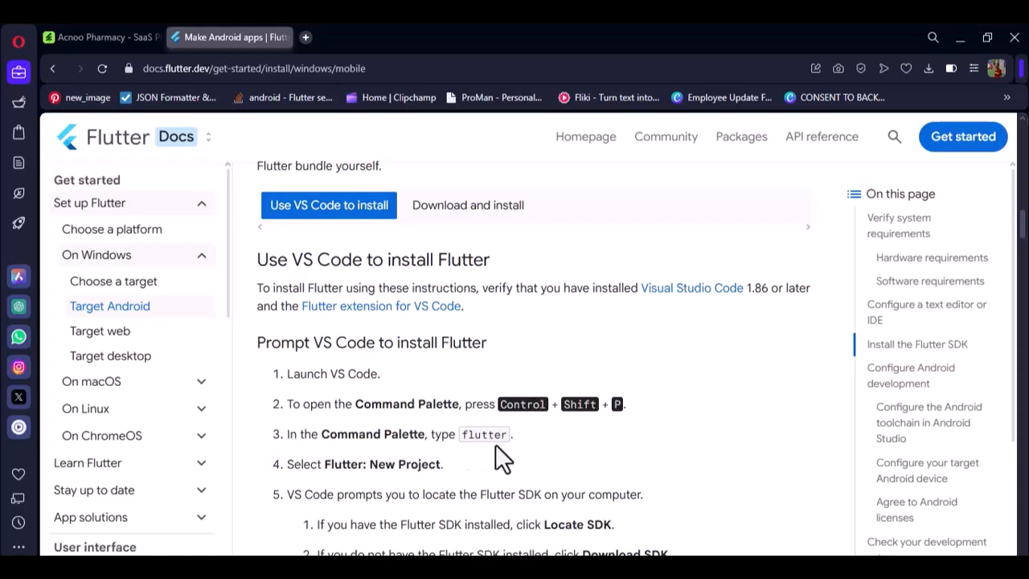
scroll(417, 466, down, 2)
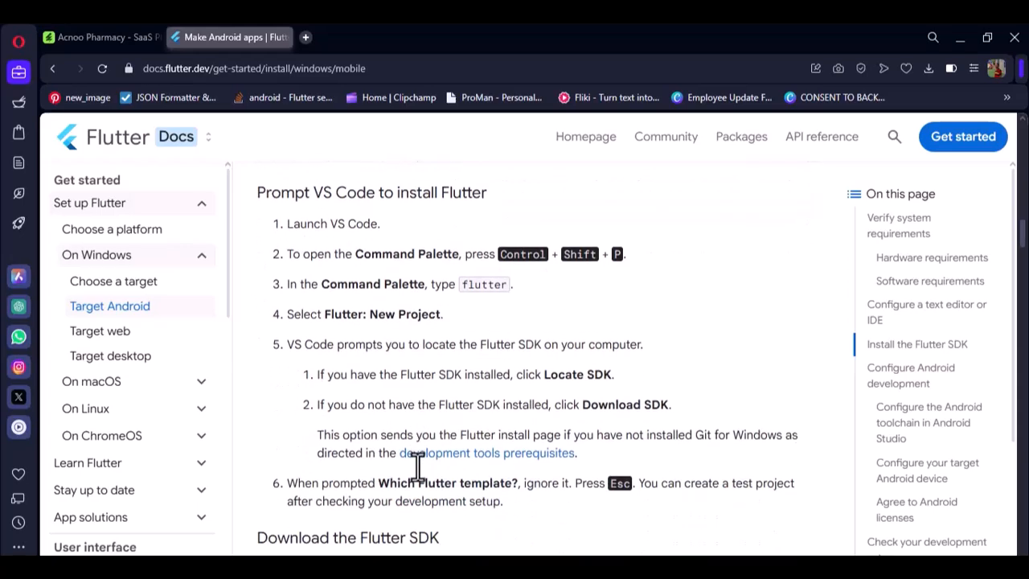
scroll(418, 465, up, 3)
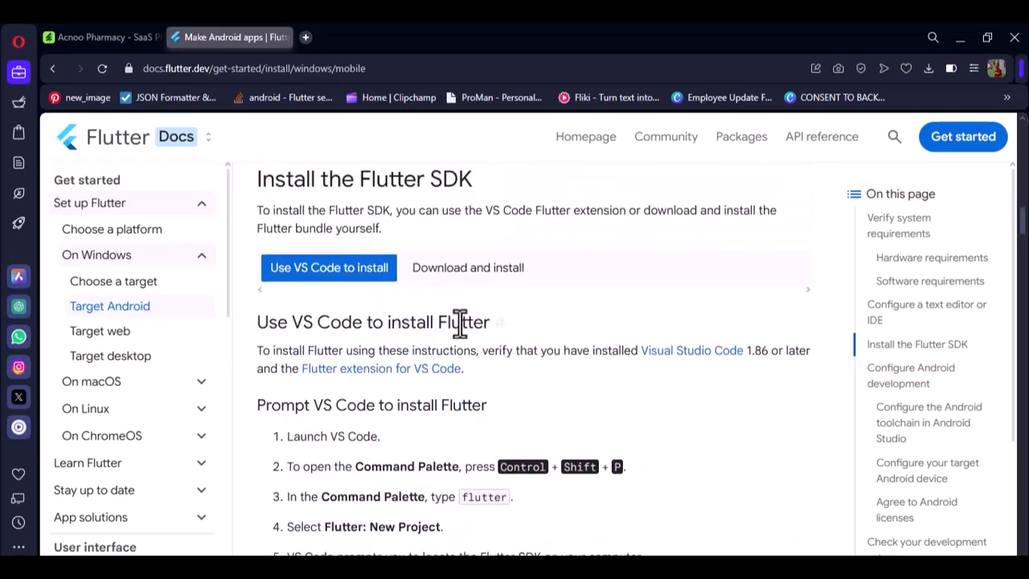
- Show the download-and-install method for the Flutter SDK and read through its instructions for downloading, choosing a folder and extracting the bundle
click(443, 277)
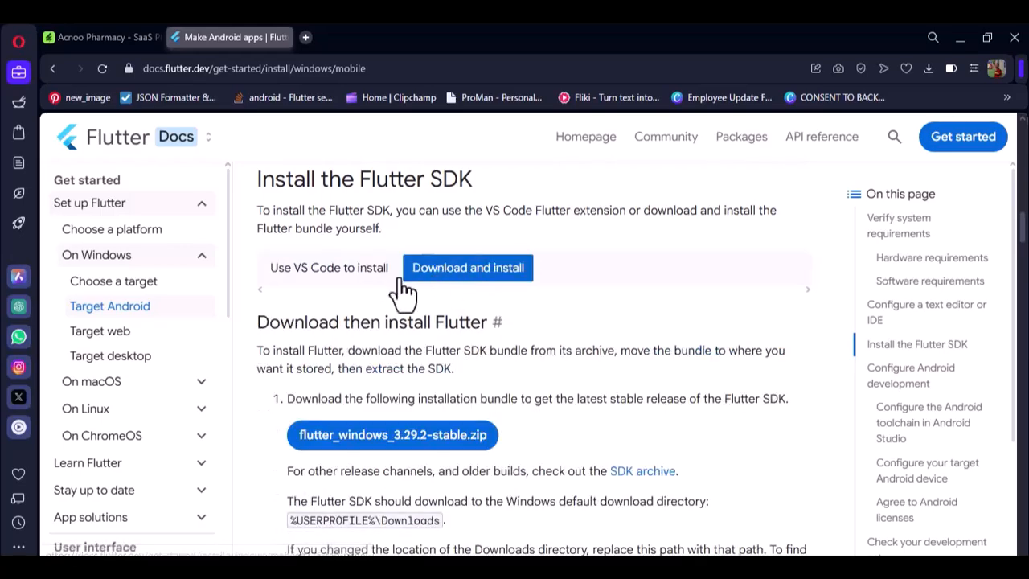
scroll(403, 379, down, 1)
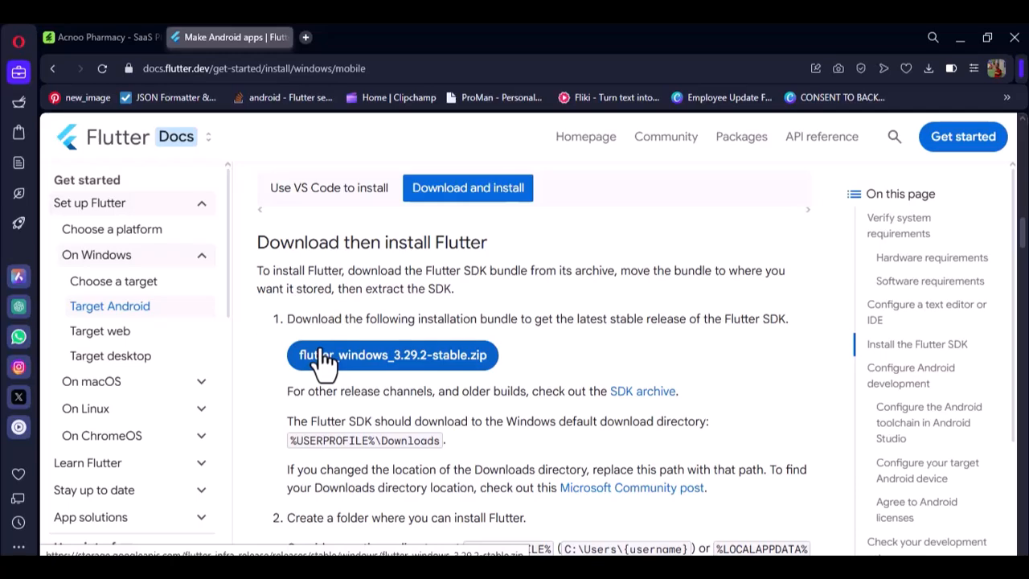
scroll(323, 361, down, 1)
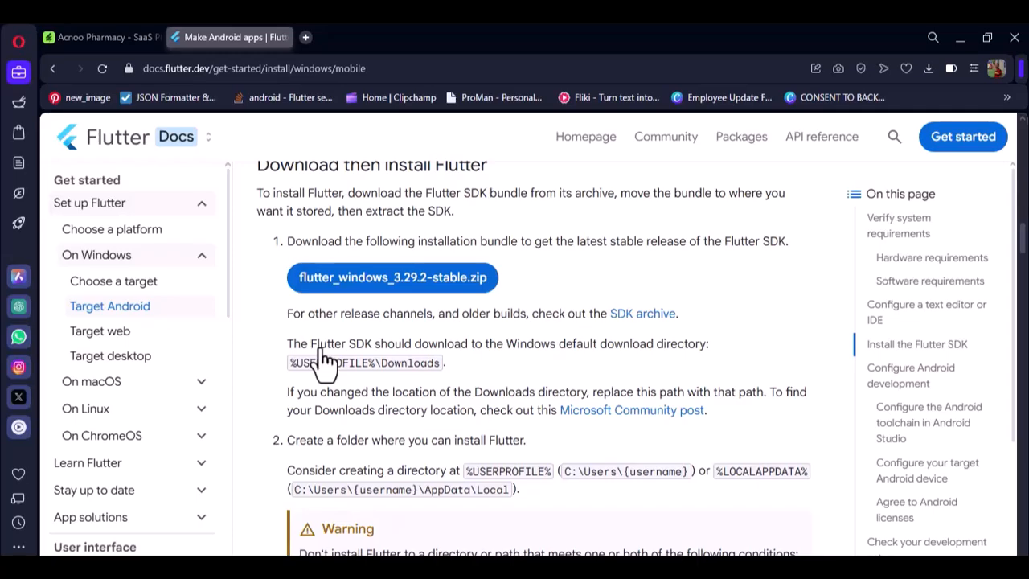
scroll(462, 430, down, 1)
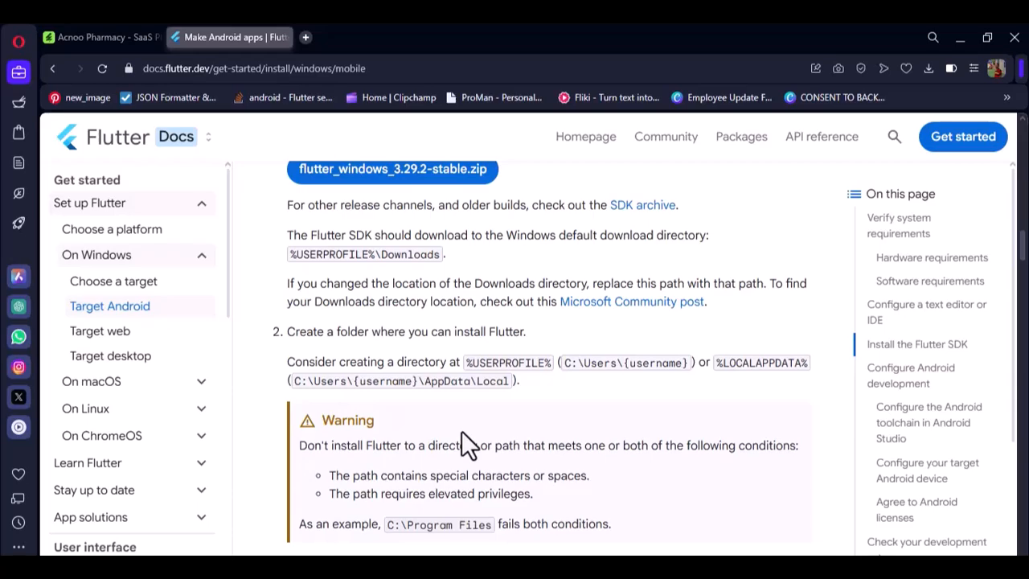
scroll(462, 433, down, 1)
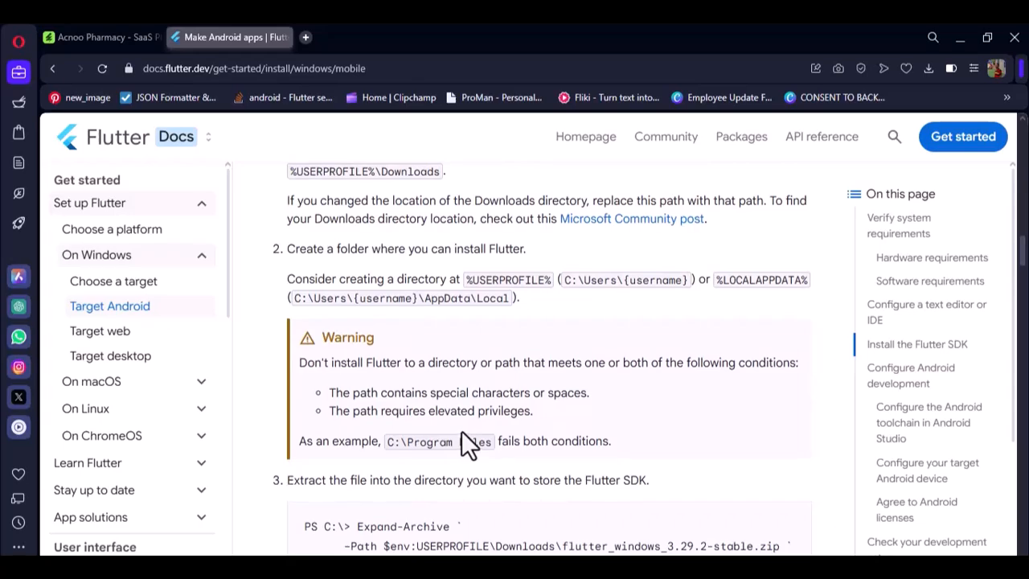
scroll(466, 442, up, 4)
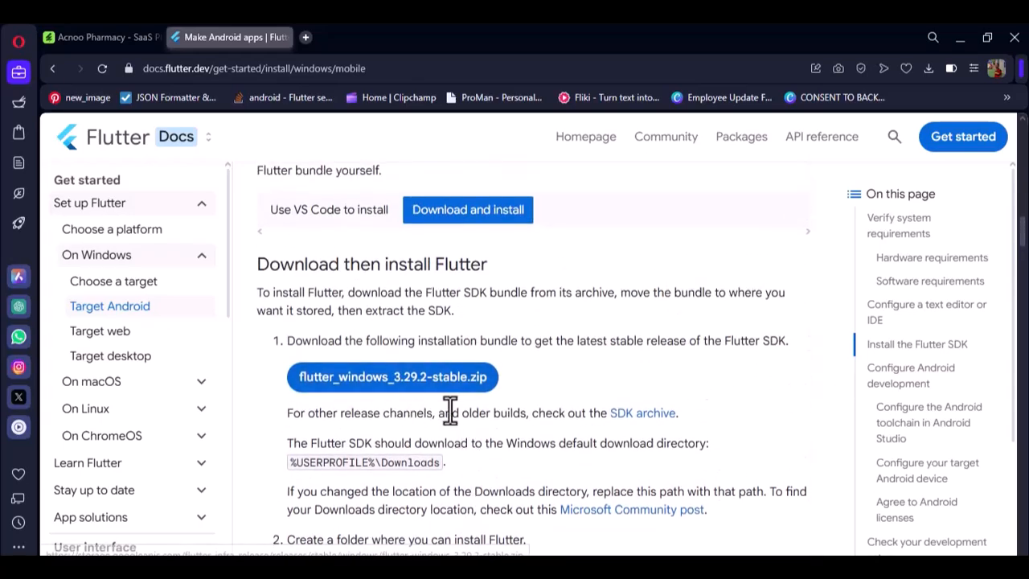
scroll(454, 410, down, 3)
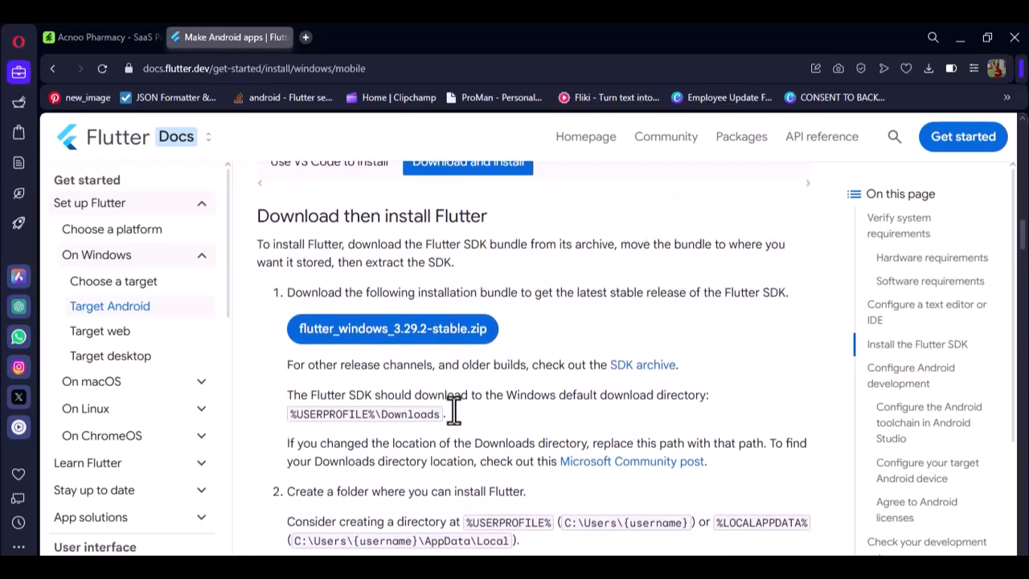
scroll(453, 409, down, 3)
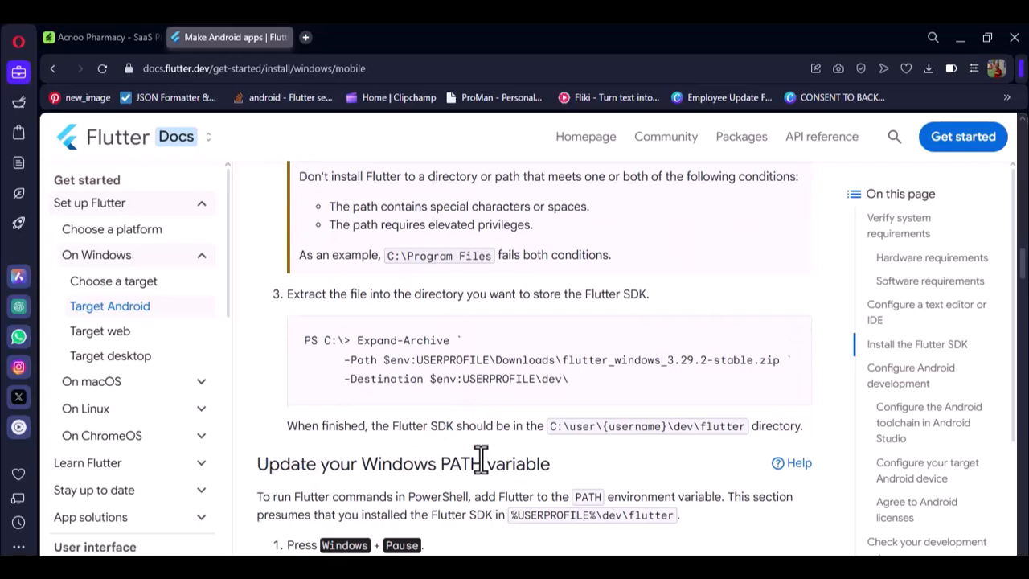
scroll(545, 422, up, 6)
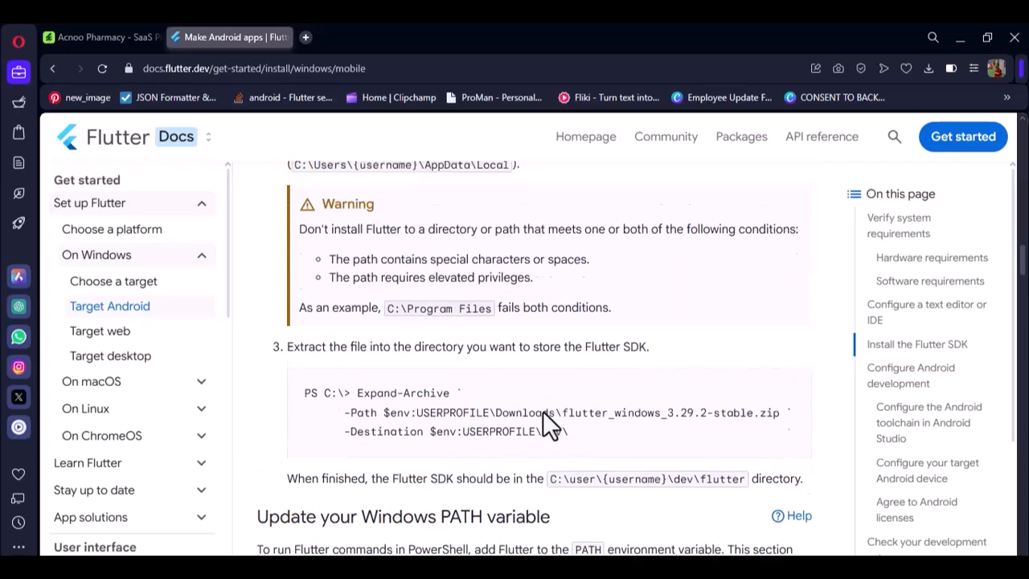
scroll(543, 411, up, 10)
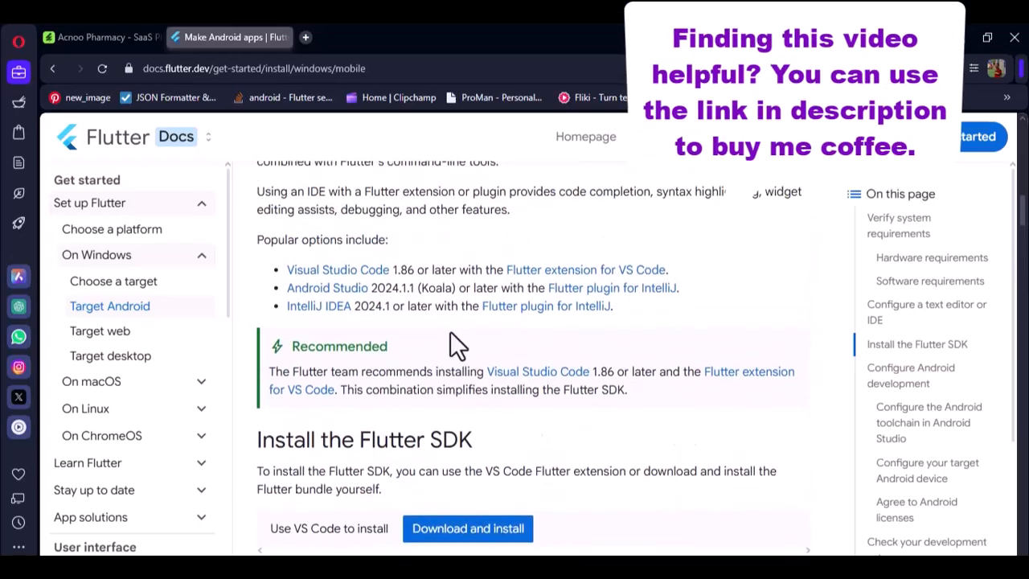
scroll(426, 315, up, 2)
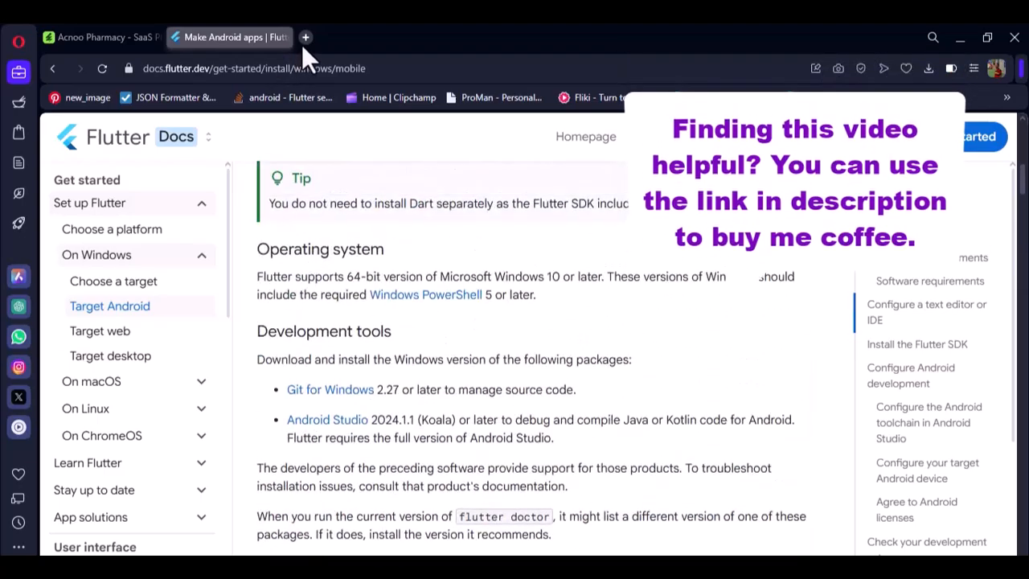
- Open the Android Studio download page at developer.android.com/studio in a new browser tab and look over the page
click(306, 44)
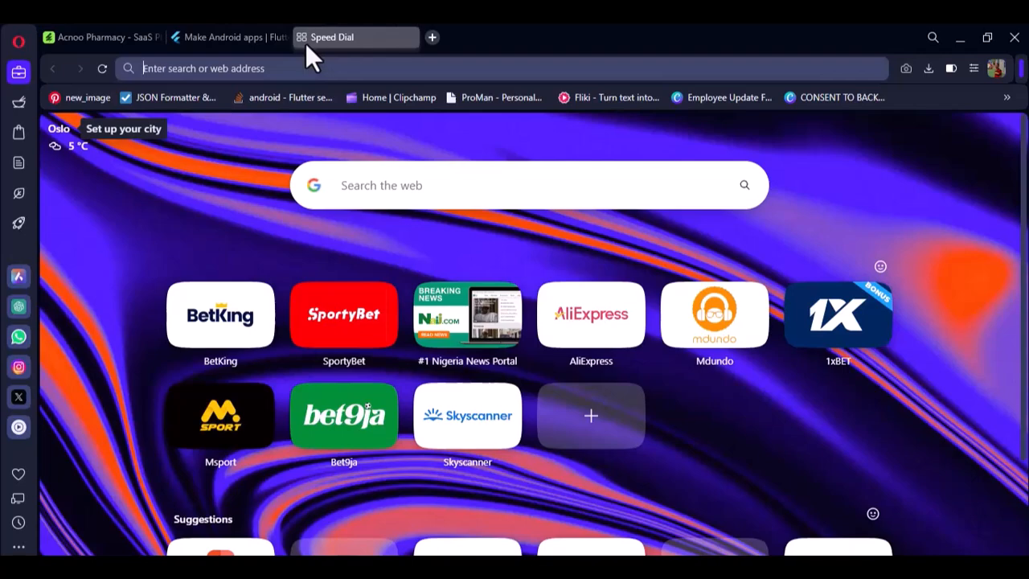
click(343, 117)
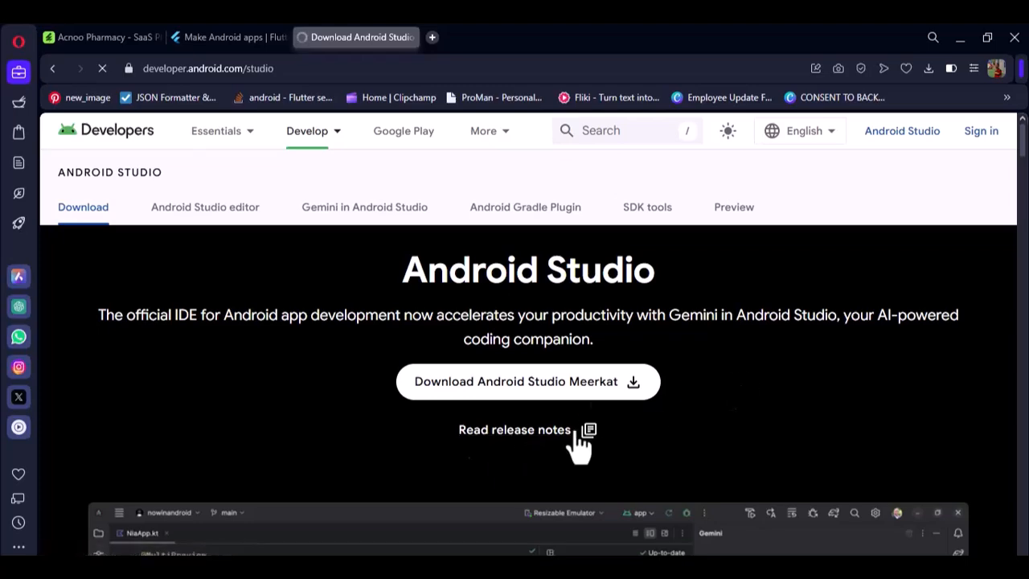
scroll(377, 403, down, 3)
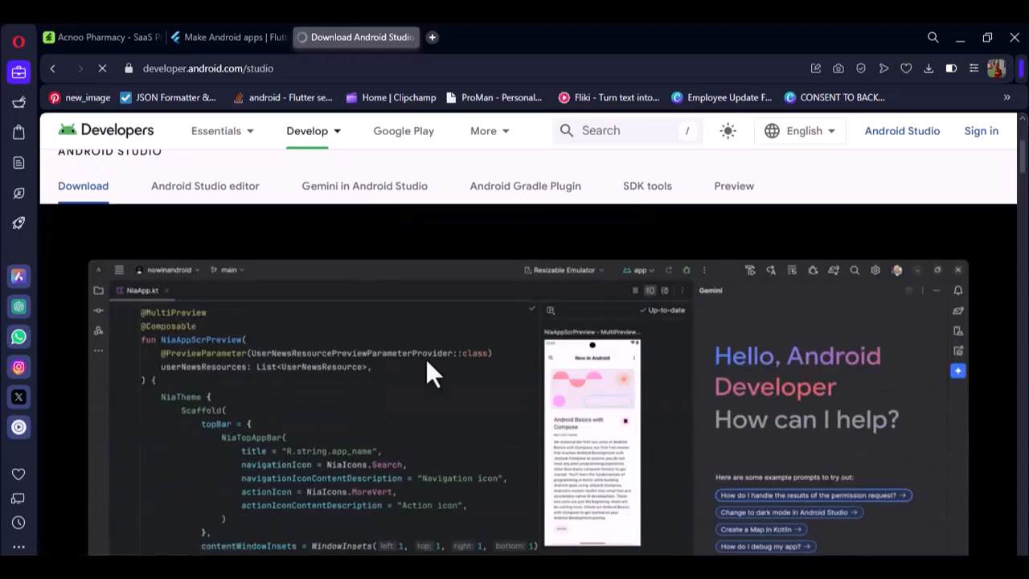
scroll(404, 391, down, 5)
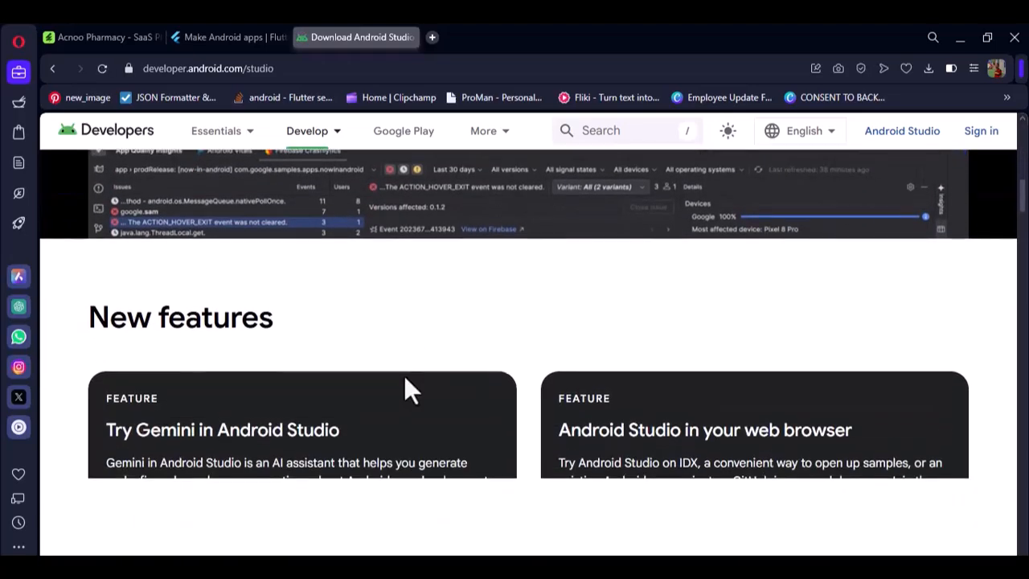
scroll(405, 378, up, 5)
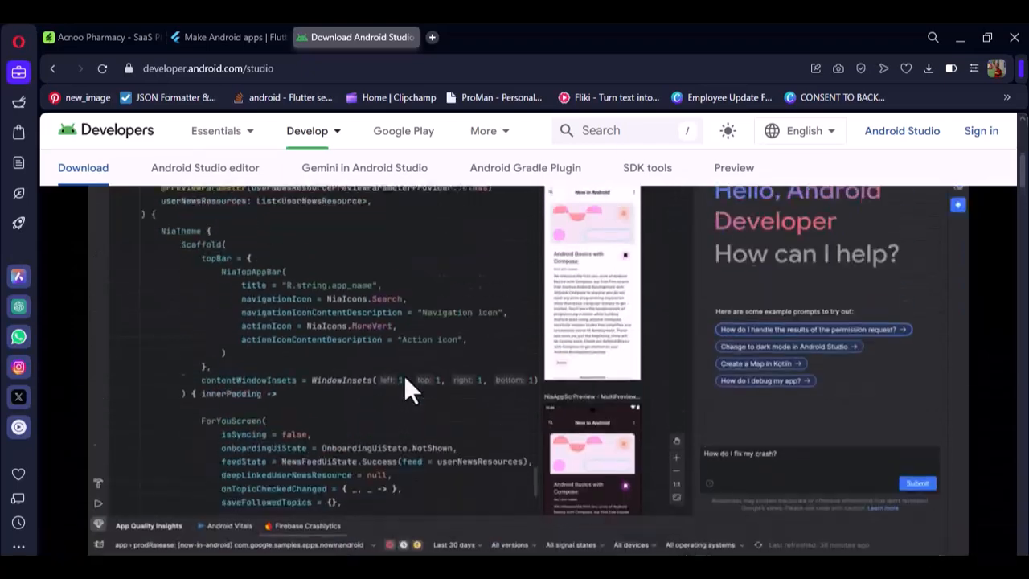
scroll(410, 390, up, 3)
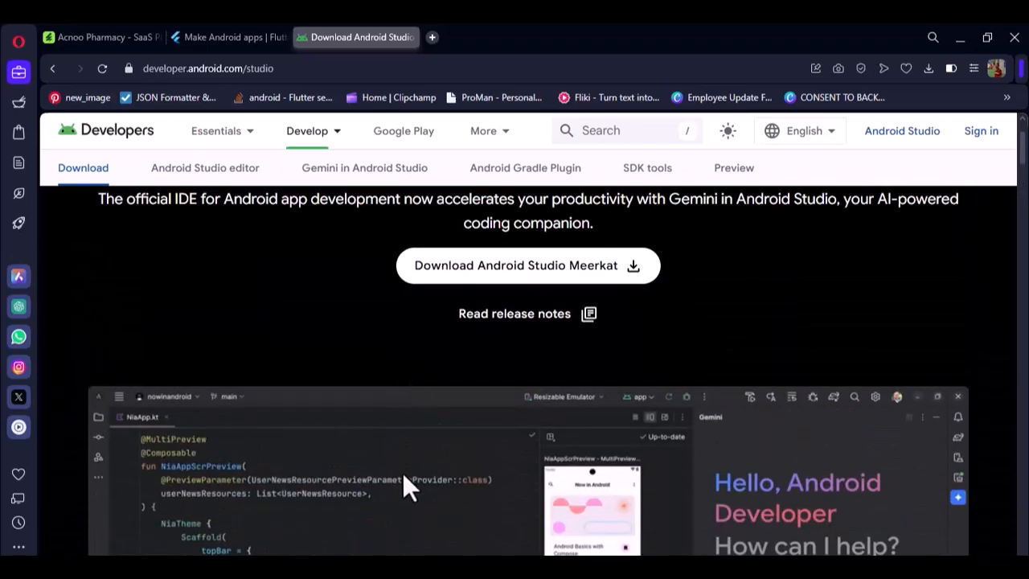
scroll(405, 486, up, 2)
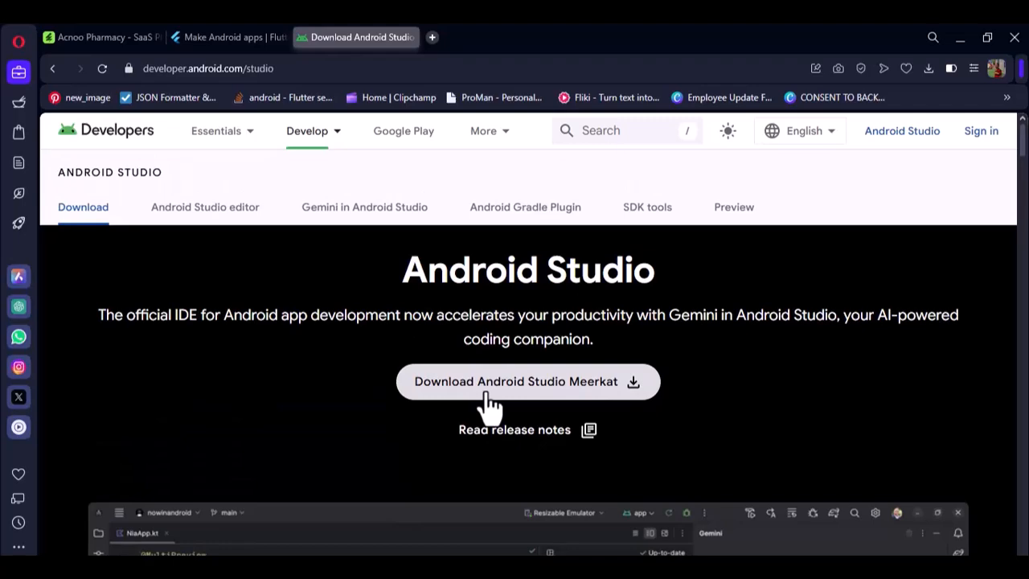
- Request the Android Studio Meerkat download and agree to its terms and conditions
click(490, 402)
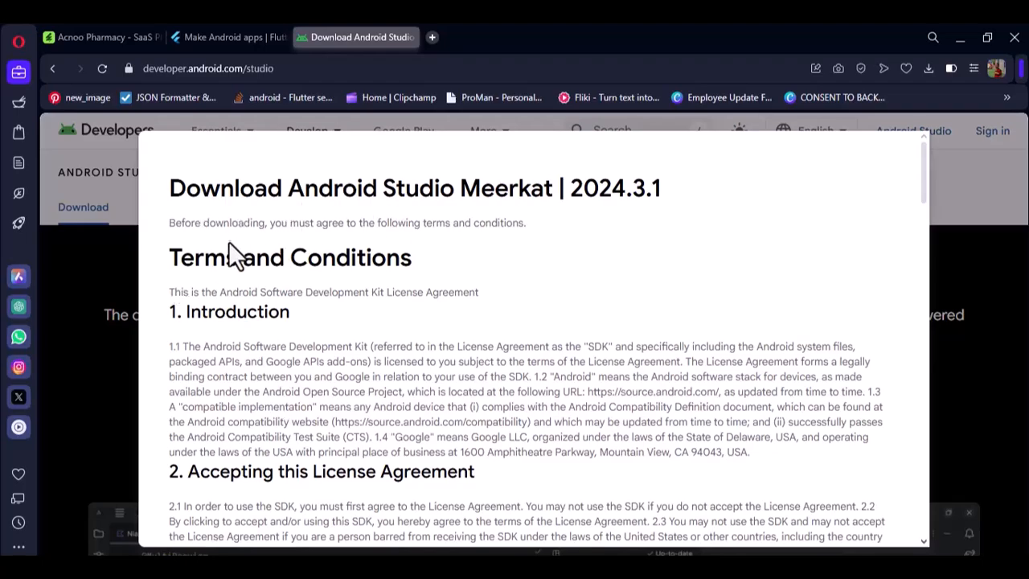
scroll(359, 307, down, 10)
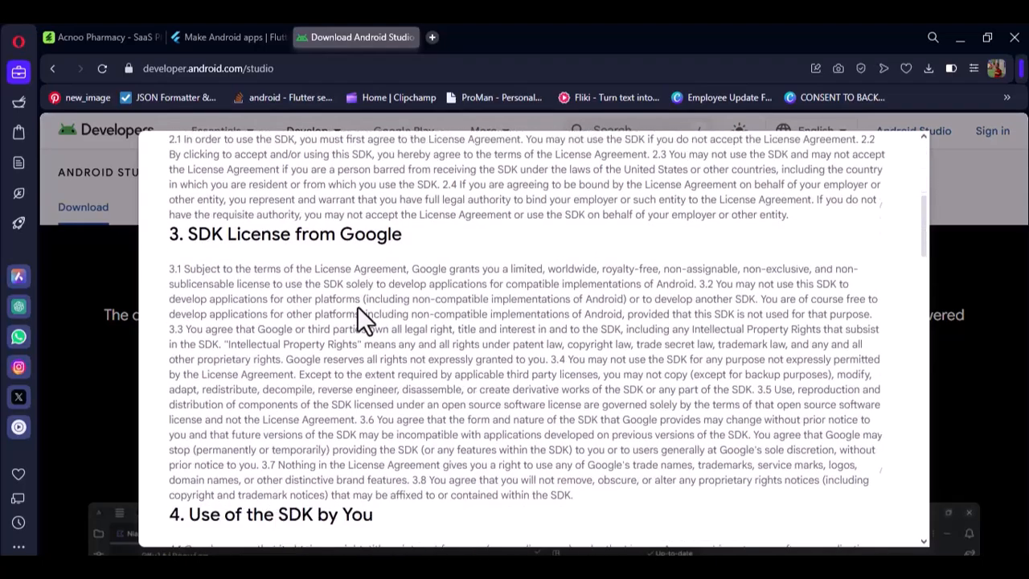
scroll(358, 311, down, 15)
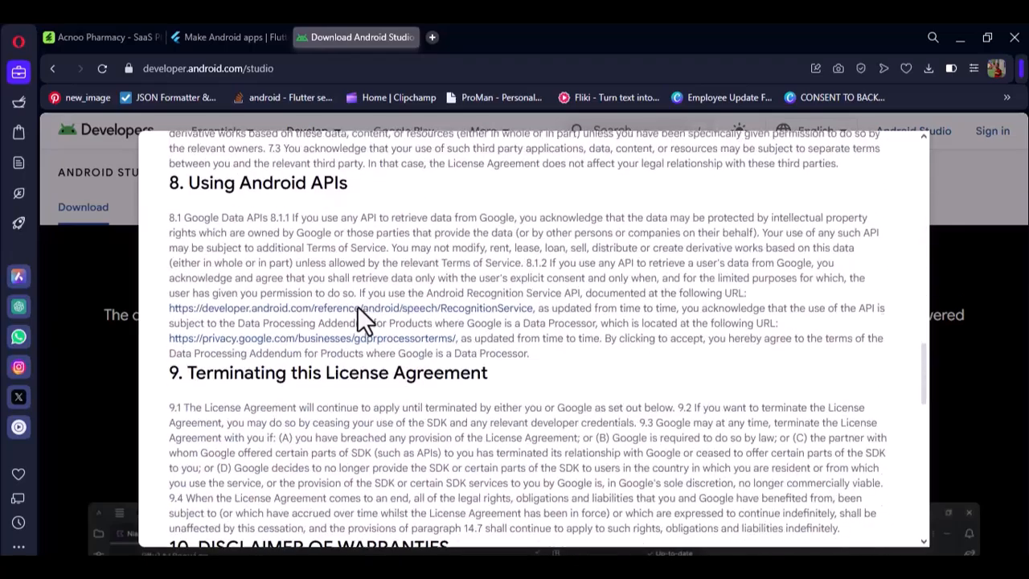
scroll(359, 309, down, 10)
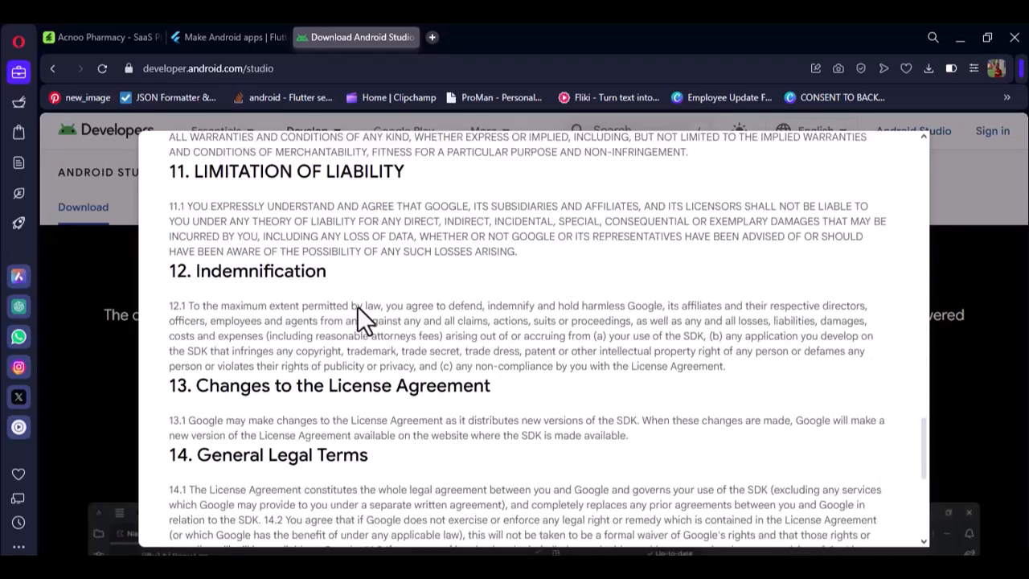
scroll(358, 307, down, 5)
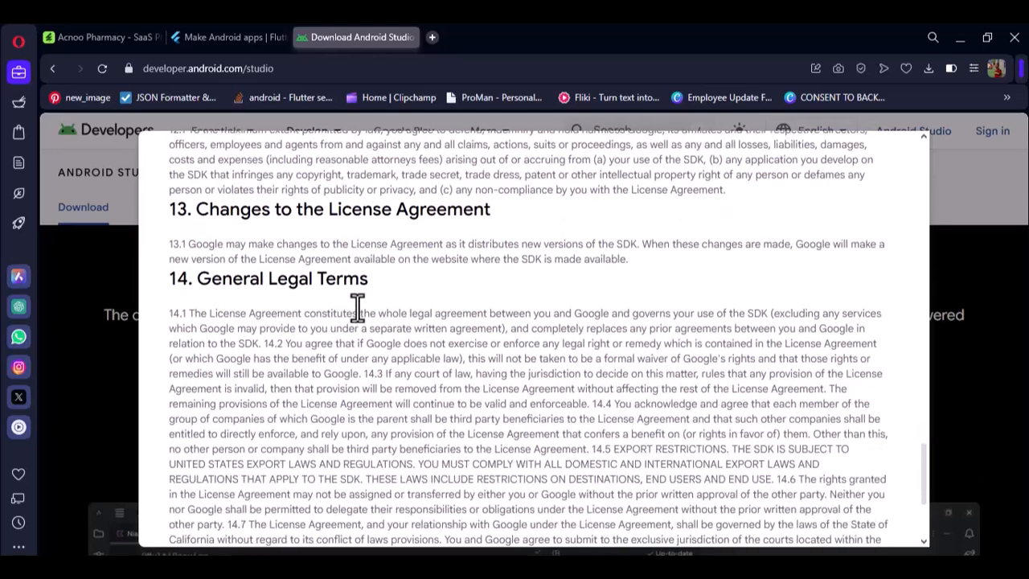
scroll(359, 308, down, 2)
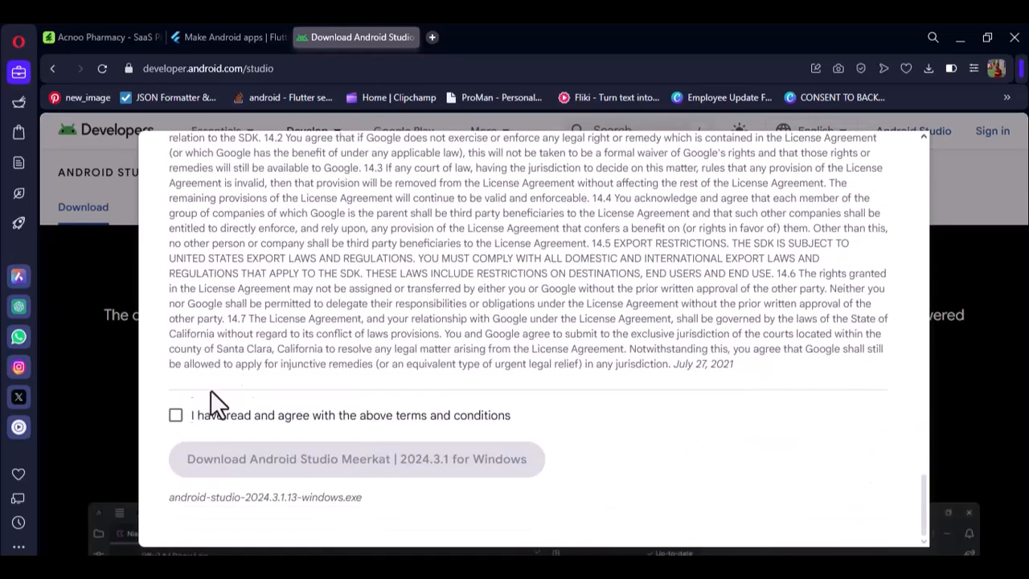
click(176, 415)
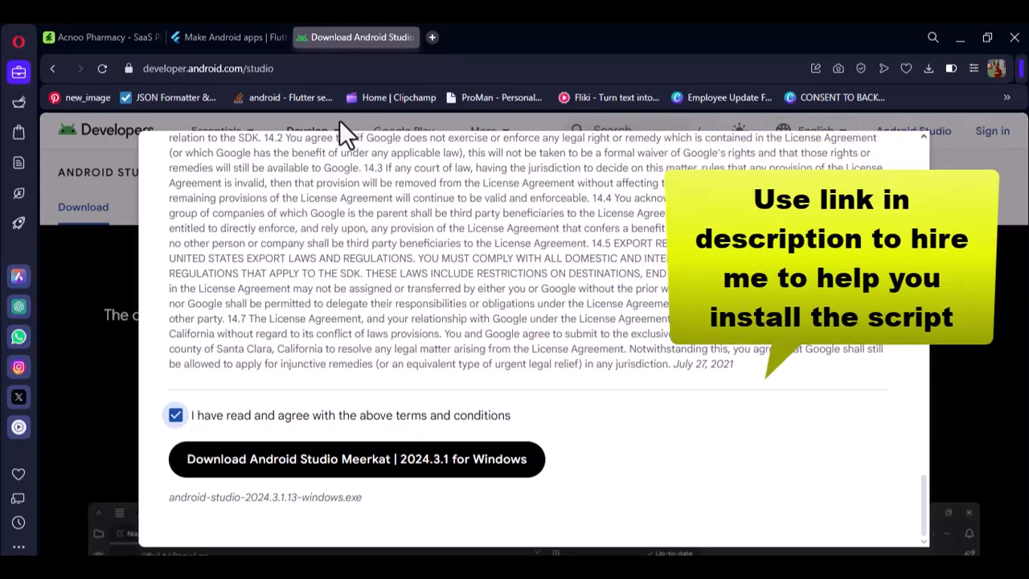
- Open code.visualstudio.com/download in a new browser tab and review the available Visual Studio Code installers, including the Windows one
key(ctrl+t)
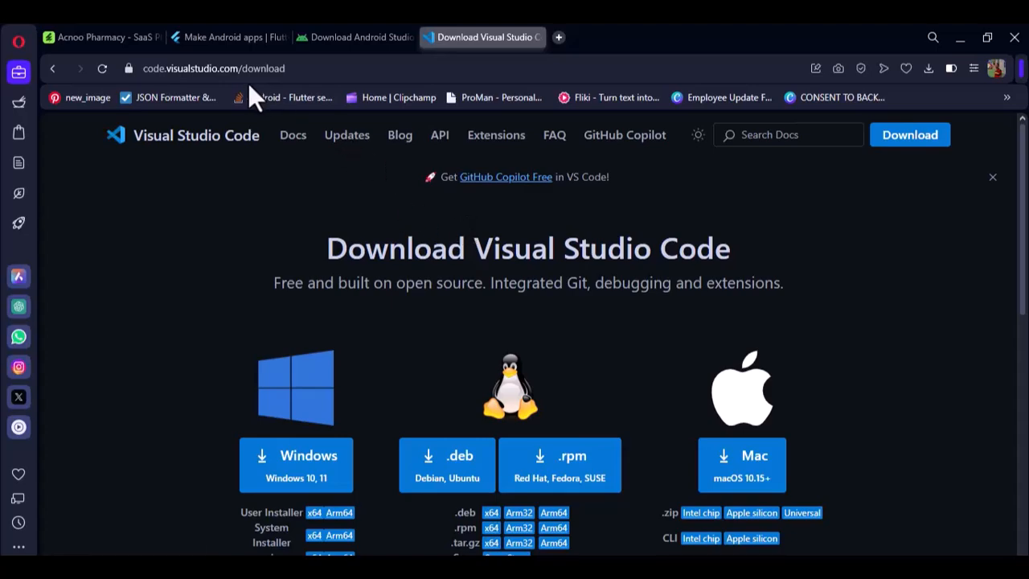
click(185, 68)
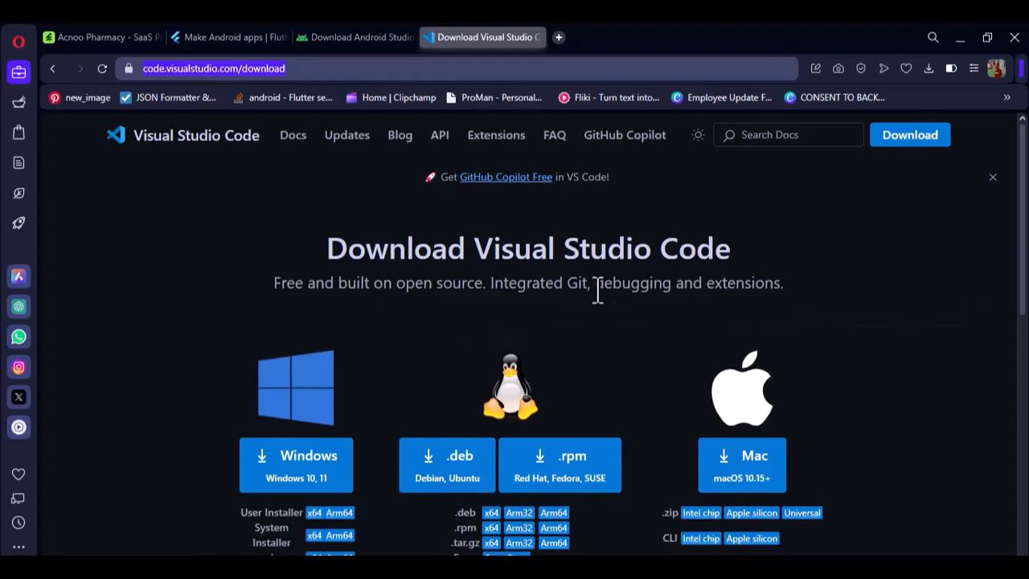
scroll(598, 291, down, 1)
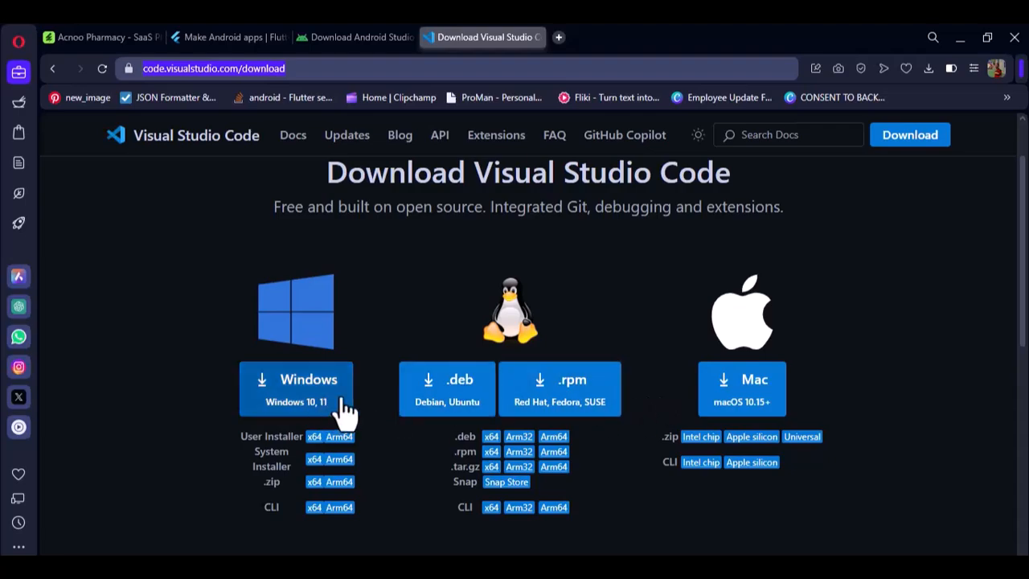
scroll(341, 414, down, 3)
scroll(344, 413, down, 3)
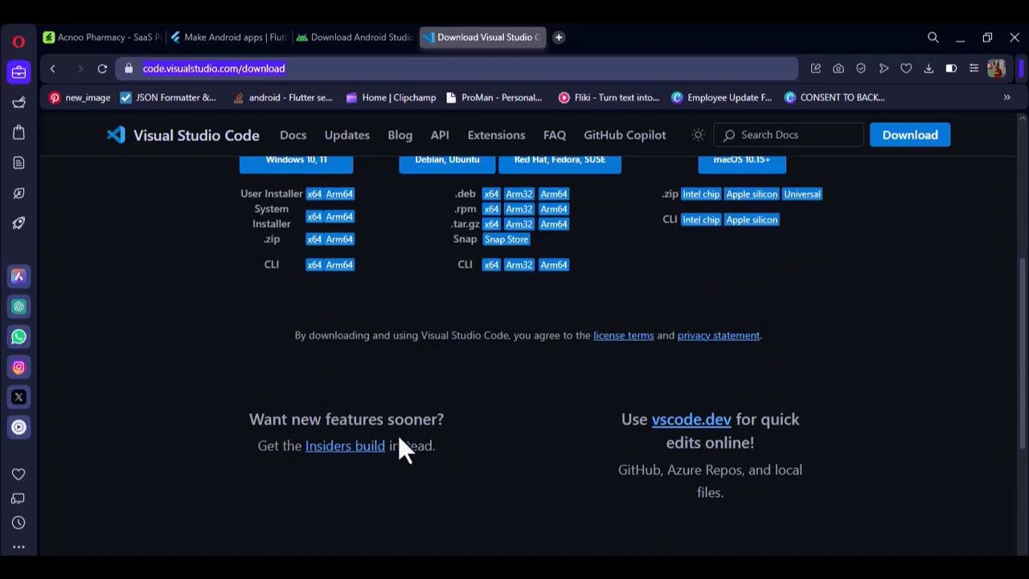
scroll(432, 447, down, 4)
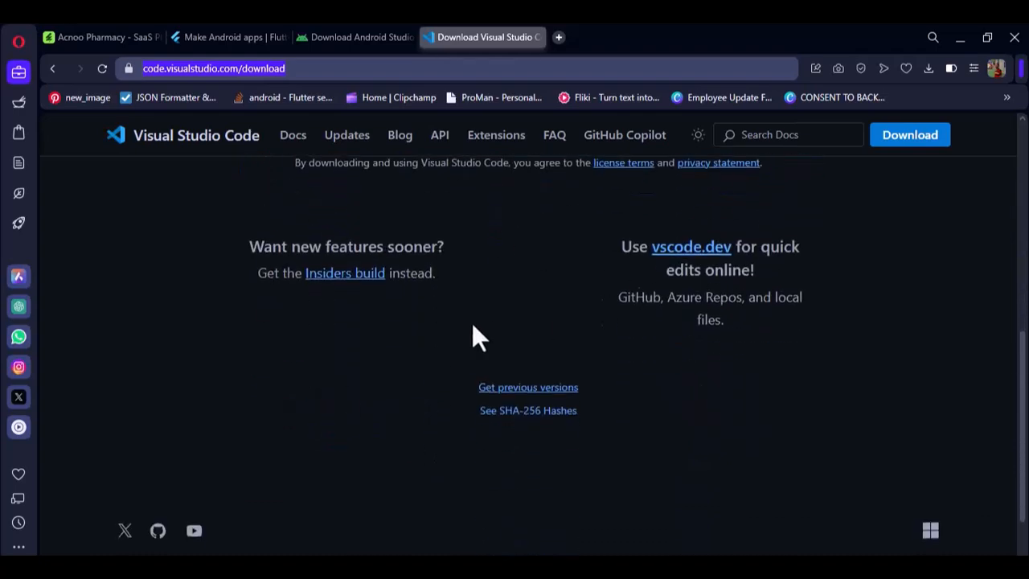
scroll(474, 331, up, 8)
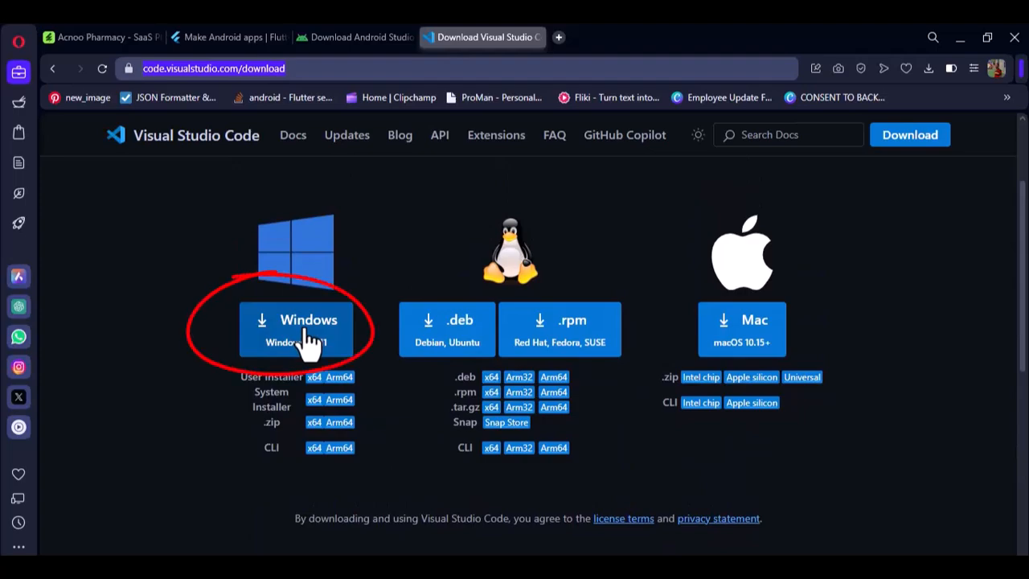
click(355, 115)
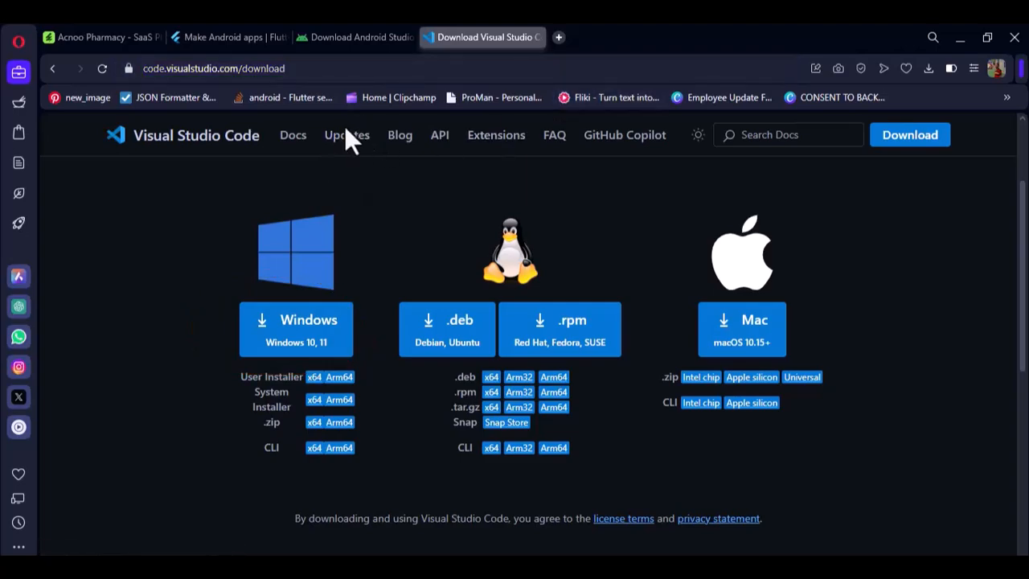
- Switch to VS Code with the pharmacy-store-app-codecanyon-main project and open its README.md file
key(super+d)
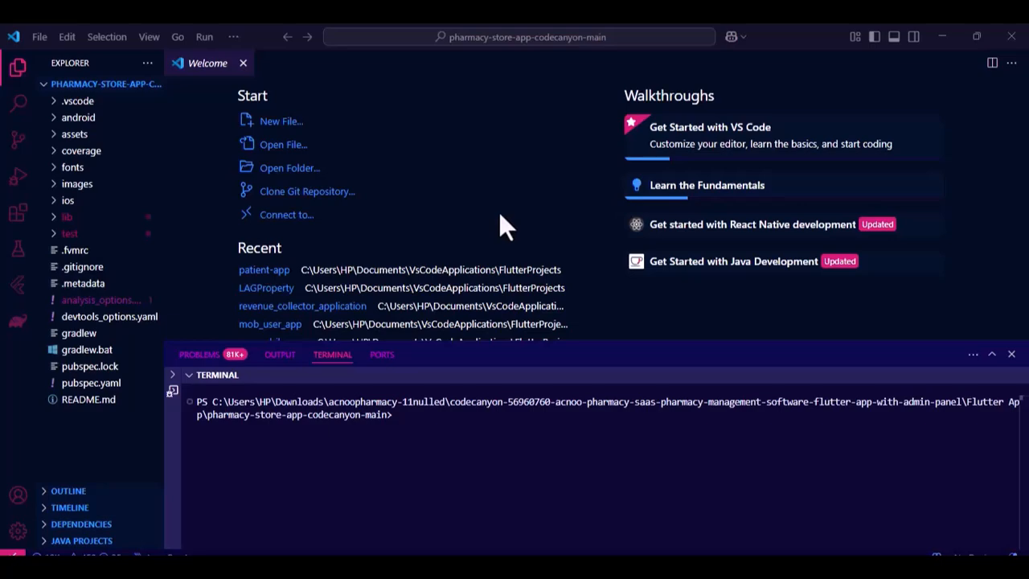
scroll(297, 304, down, 2)
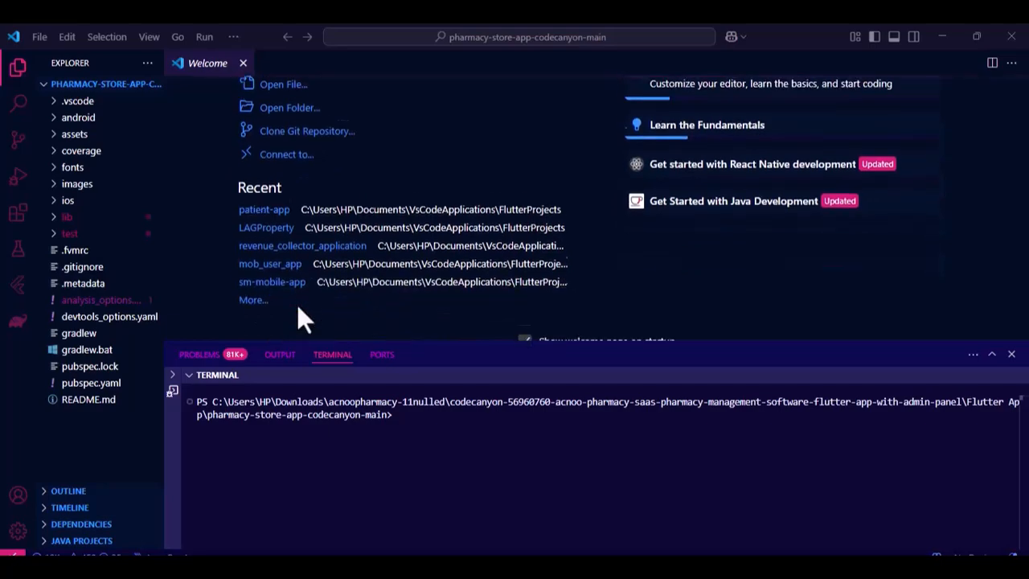
click(81, 399)
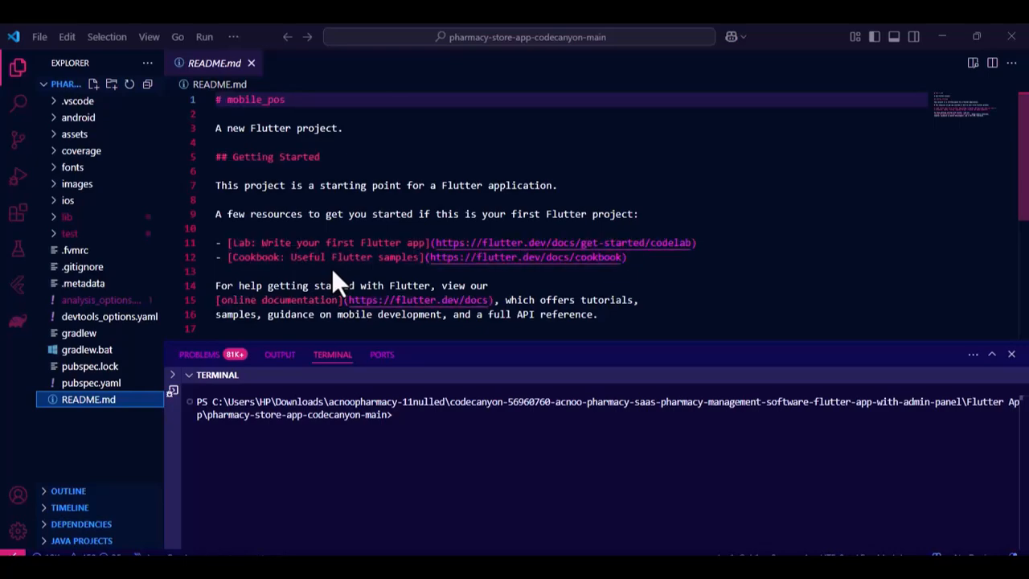
- Run flutter clean in the integrated terminal at the pharmacy-store-app-codecanyon-main project root
click(415, 474)
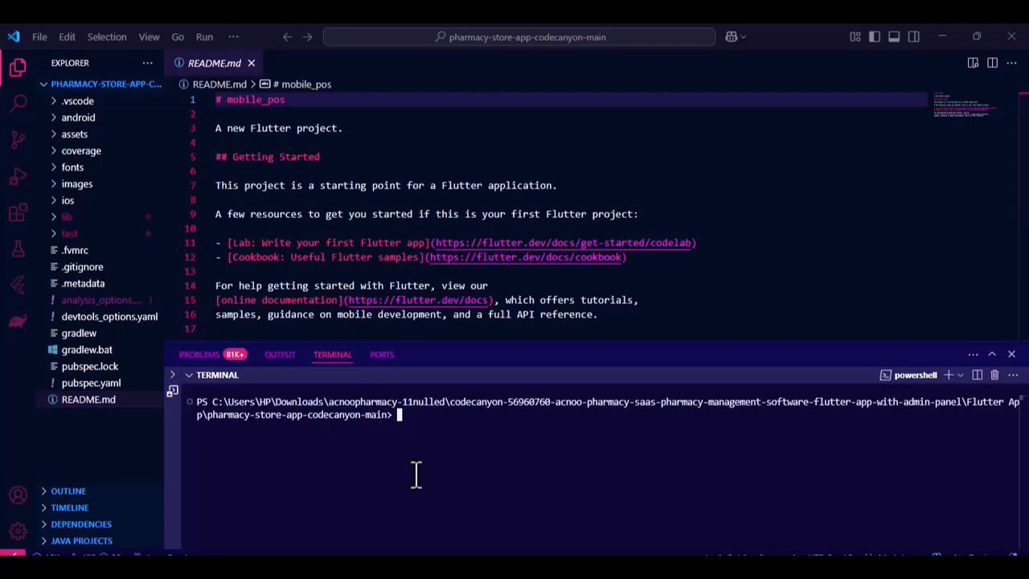
text(flutter)
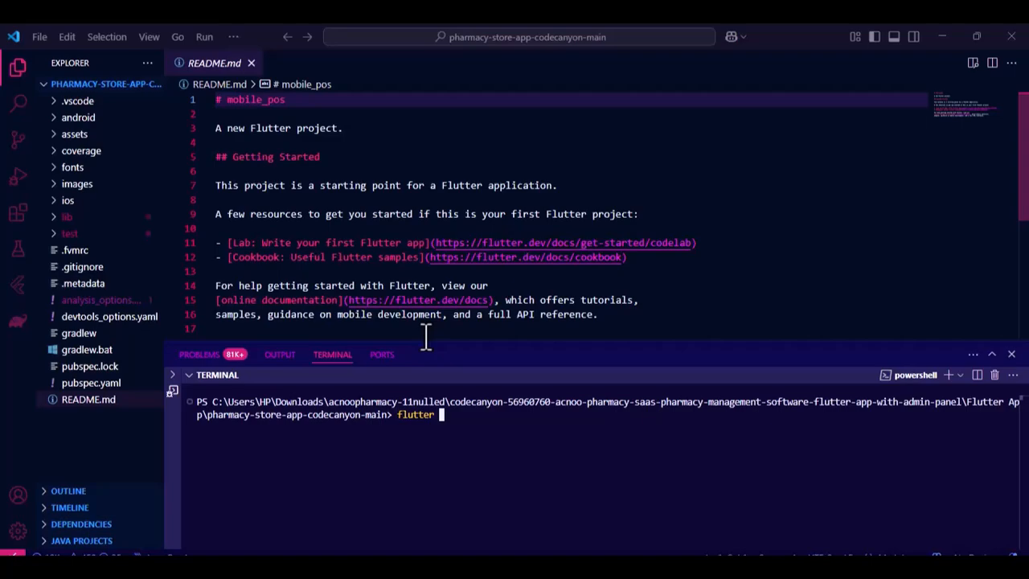
text(clean)
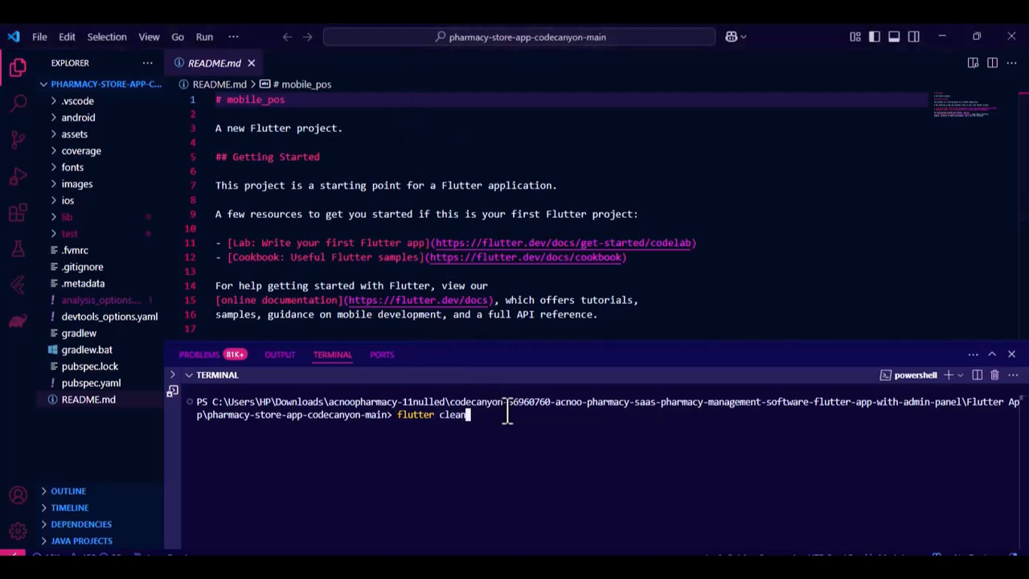
key(Return)
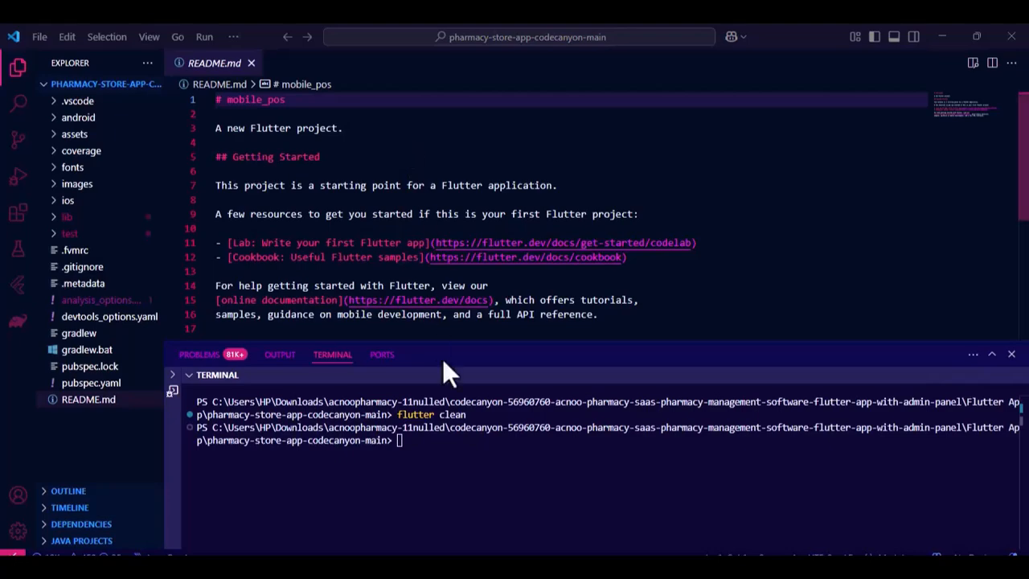
- Select the connected mobile device 23106RN0DA as the Flutter target device for the project
click(428, 456)
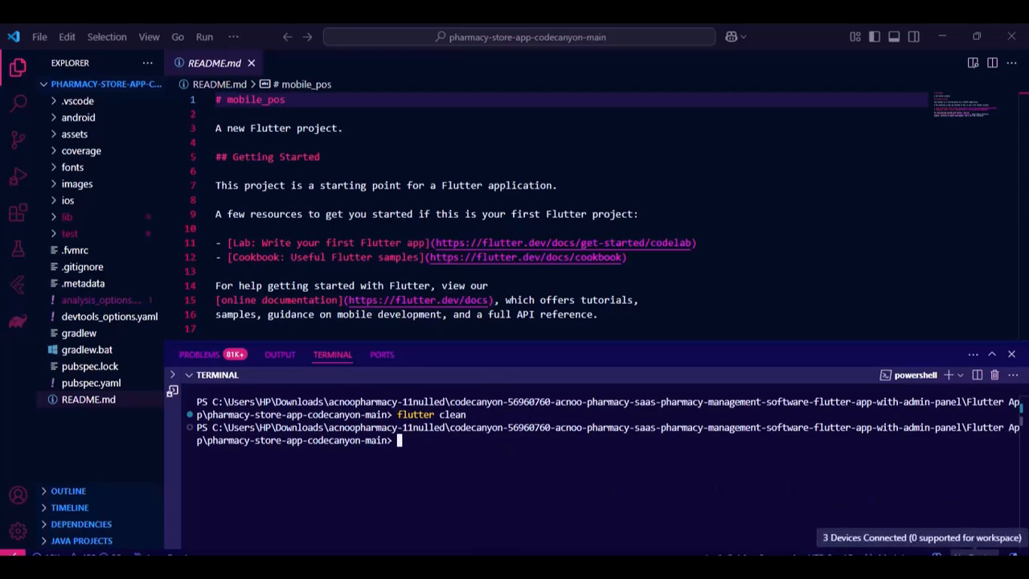
click(974, 556)
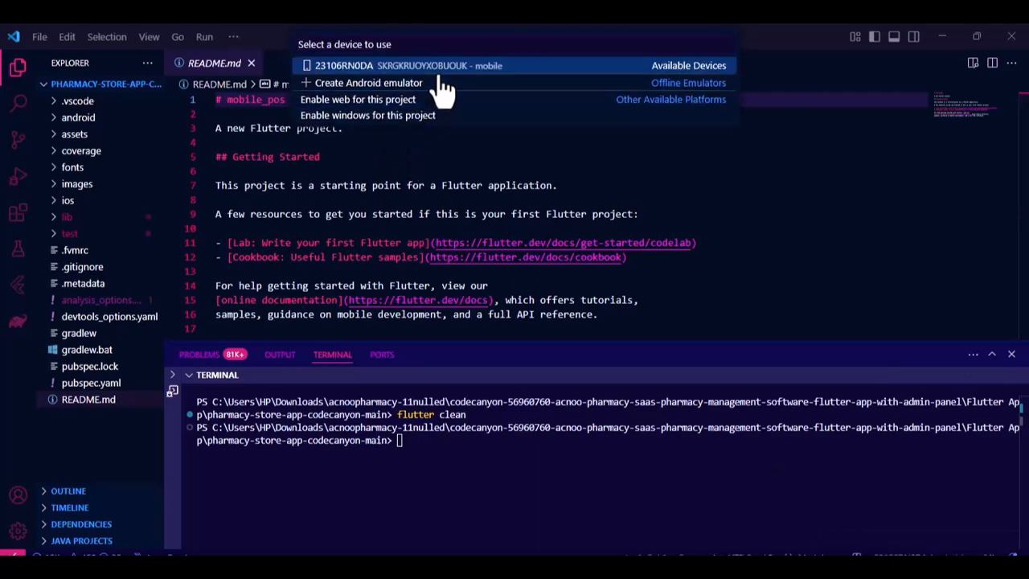
click(417, 72)
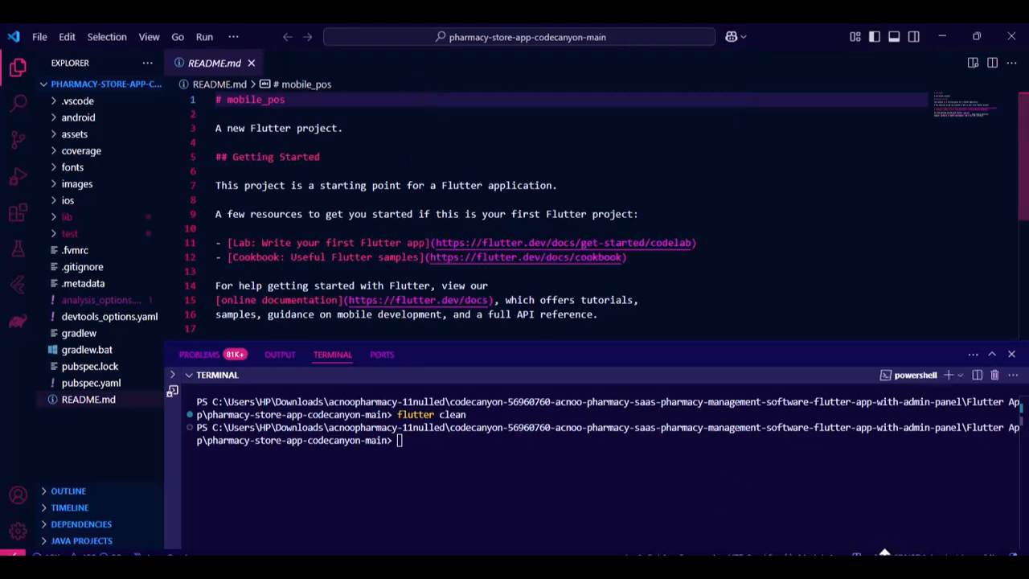
- Launch the app on the connected phone with flutter run and continue past the onboarding screens to the Create A Free Account page
click(532, 491)
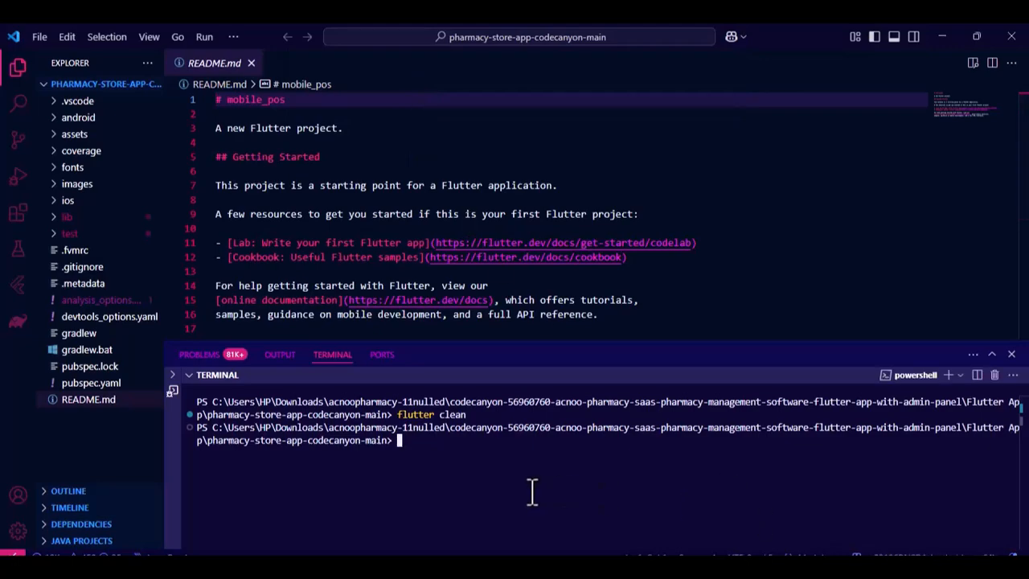
text(Flutter run)
click(414, 145)
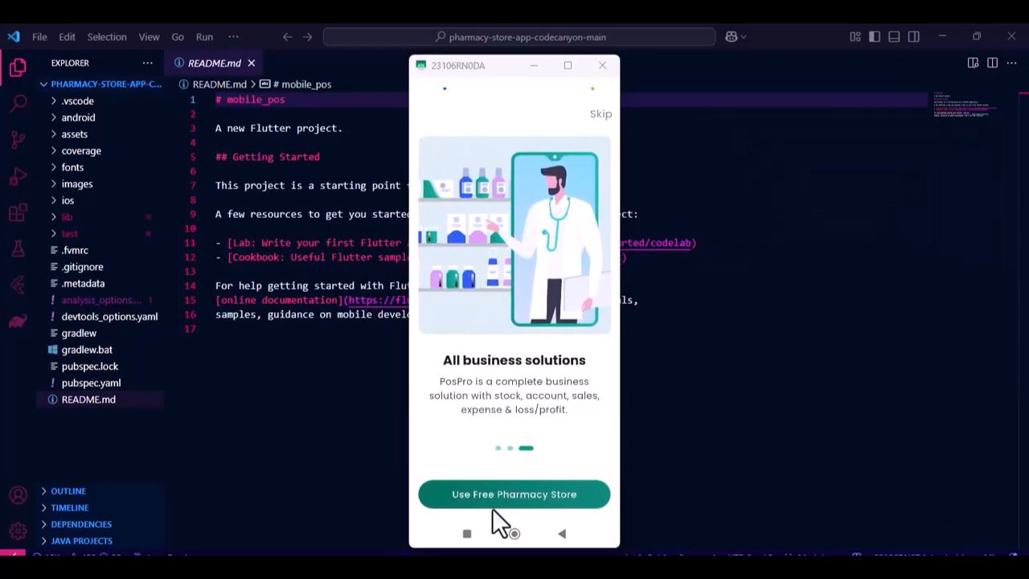
click(493, 506)
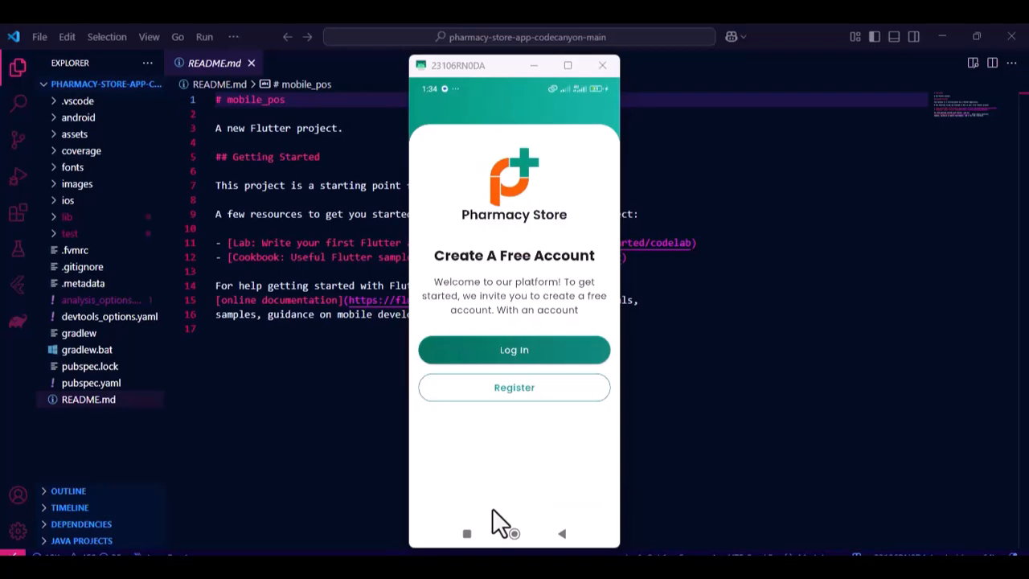